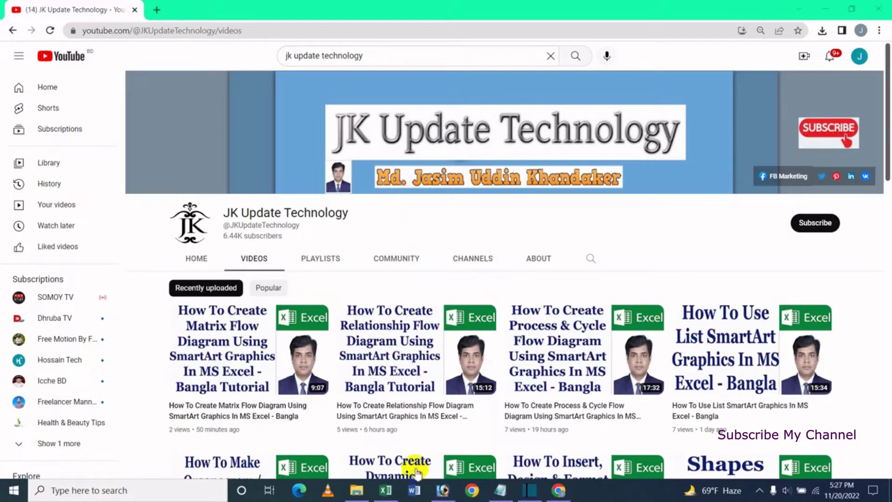
Step: Switch to Excel and select cell C3 on the Pyramid sheet
key(alt+Tab)
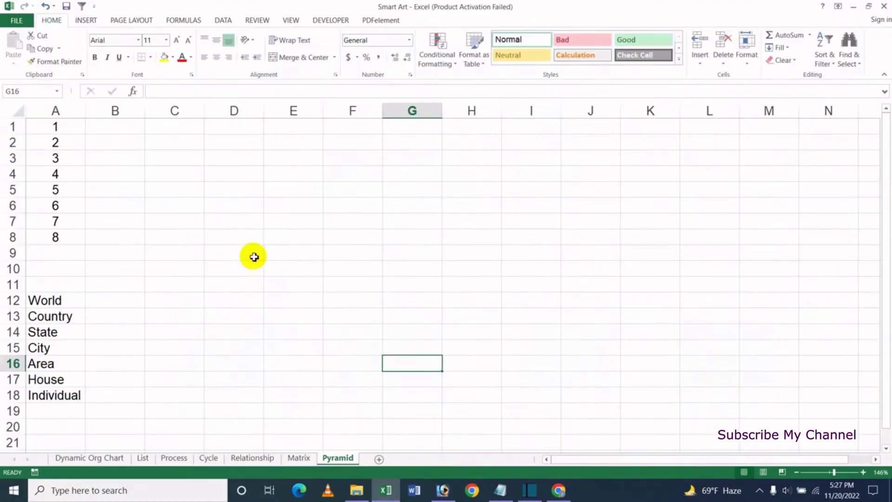
click(234, 221)
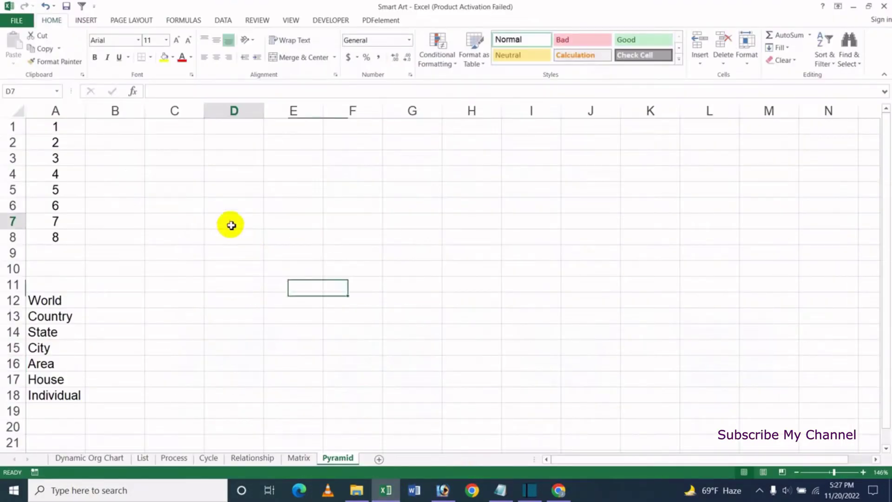
click(188, 235)
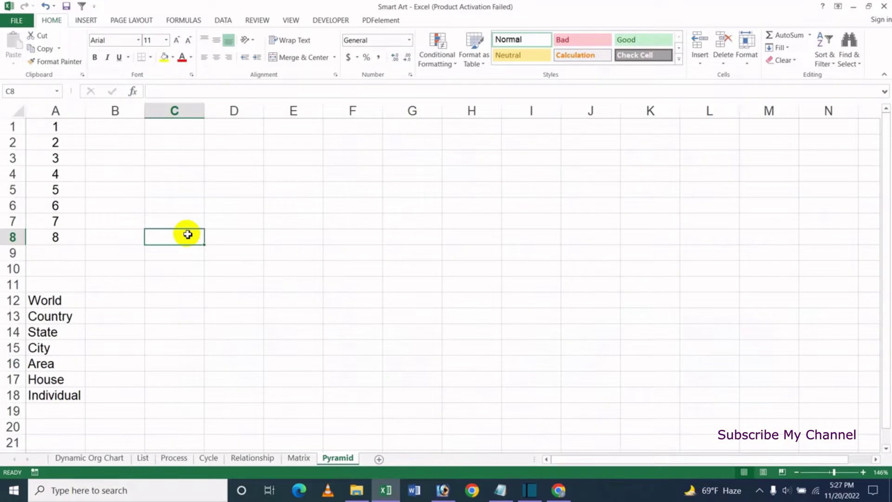
click(186, 154)
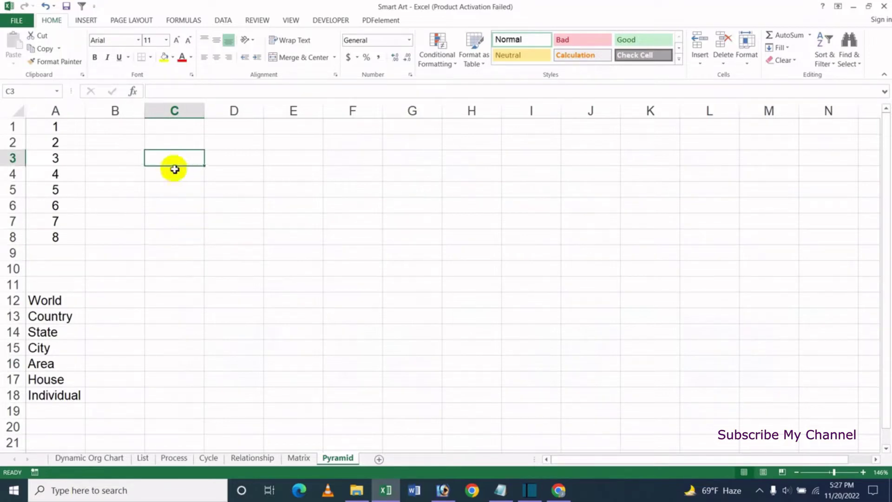
Step: Open the SmartArt graphic chooser and show the Pyramid category
click(85, 21)
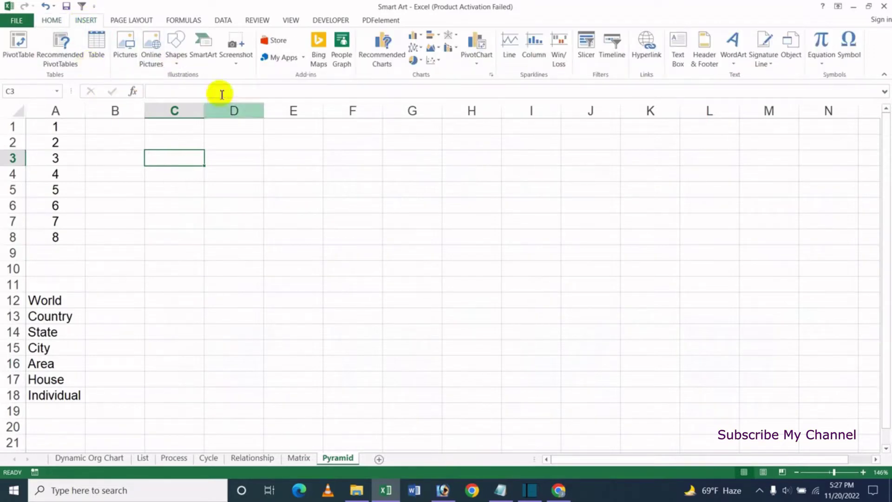
click(204, 56)
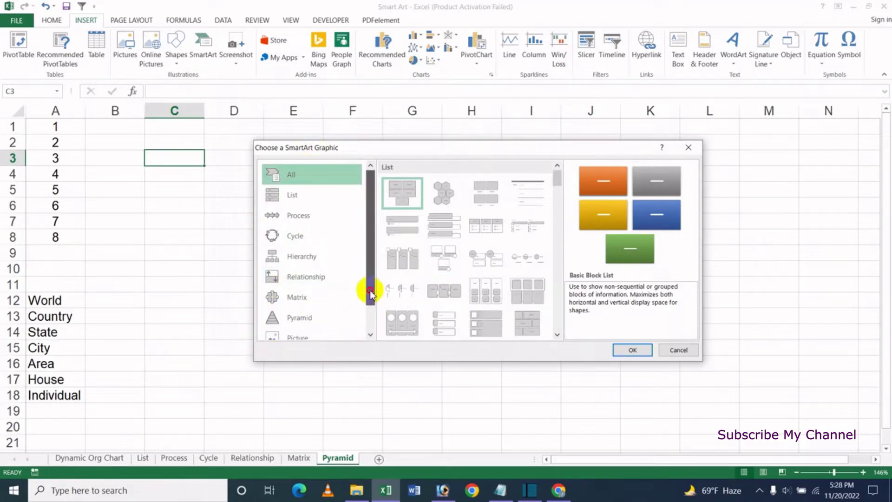
drag(368, 289, 370, 318)
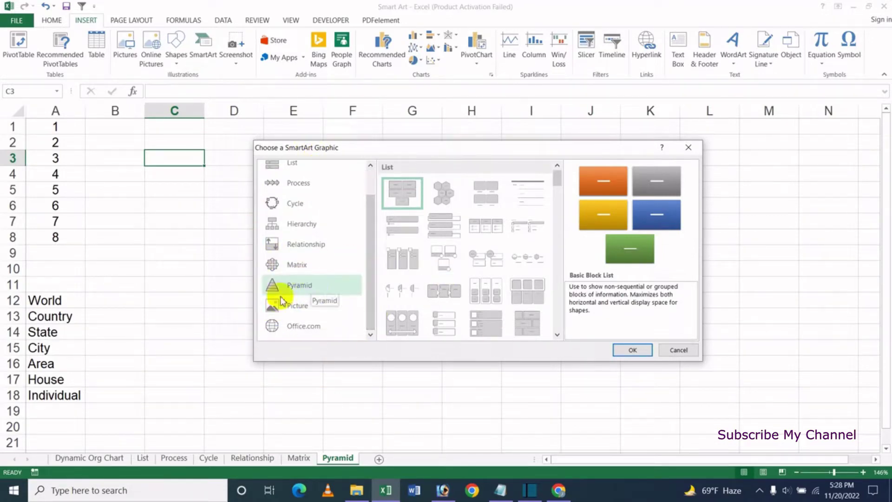
click(295, 287)
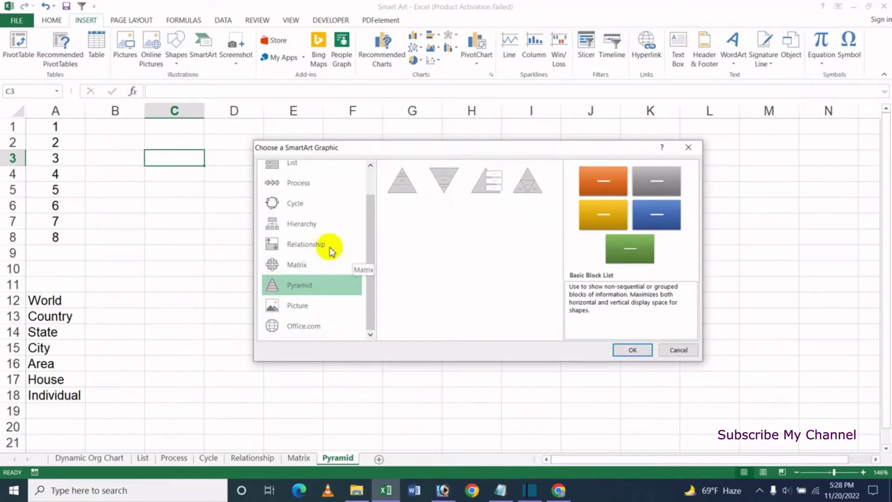
drag(370, 233, 373, 198)
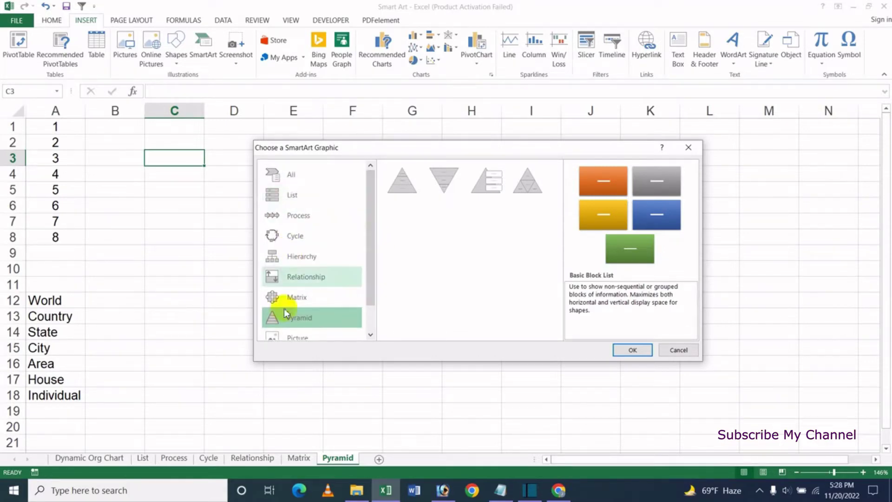
Step: Switch to the browser to look through the JK Update Technology channel's recent videos, and return to Excel
click(563, 494)
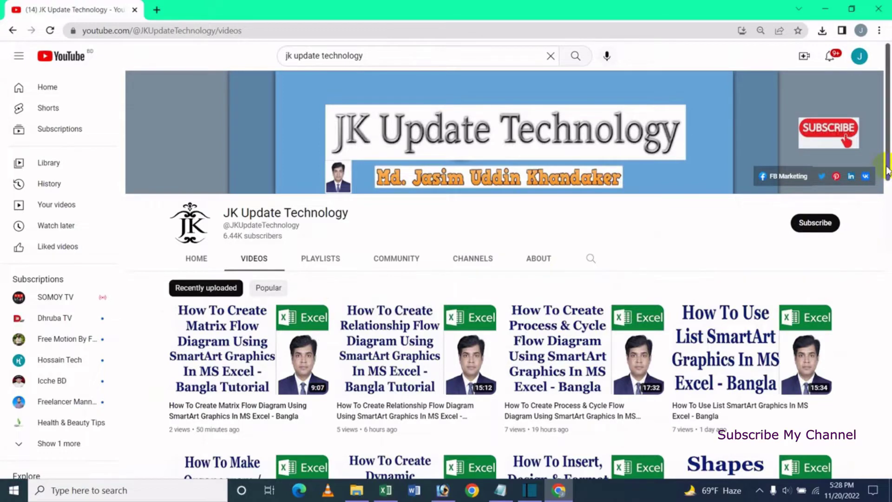
scroll(882, 189, down, 2)
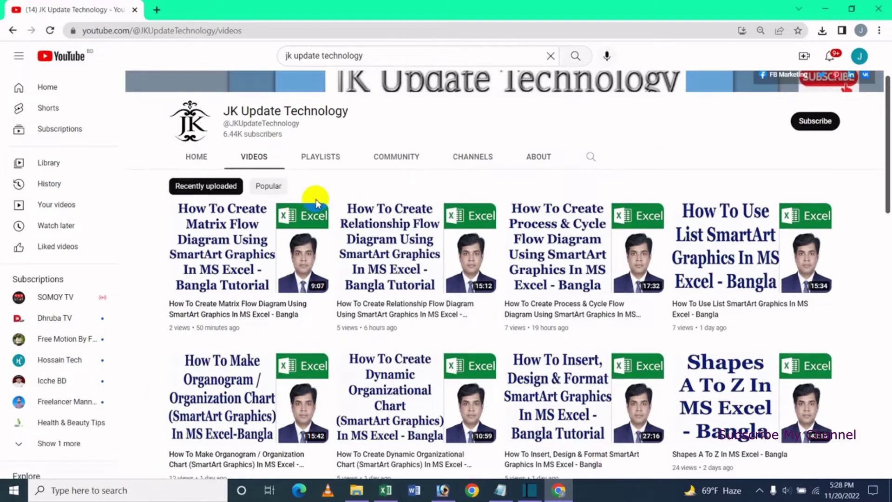
scroll(887, 191, up, 2)
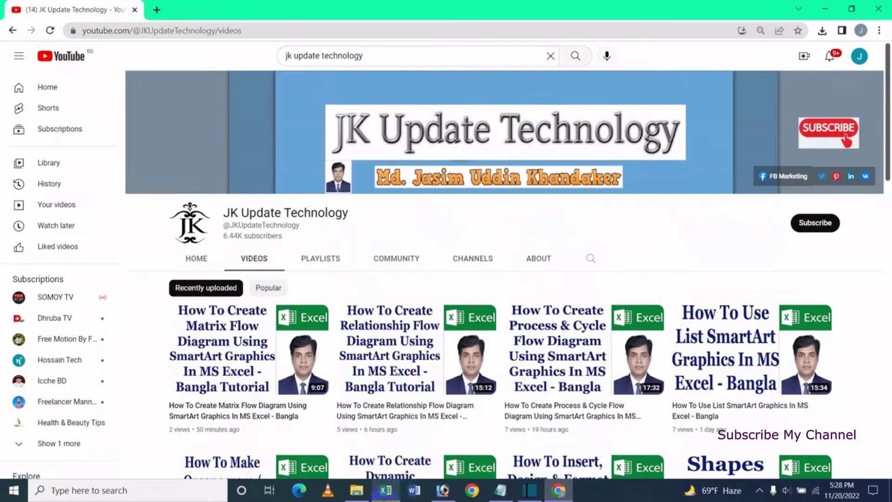
click(385, 490)
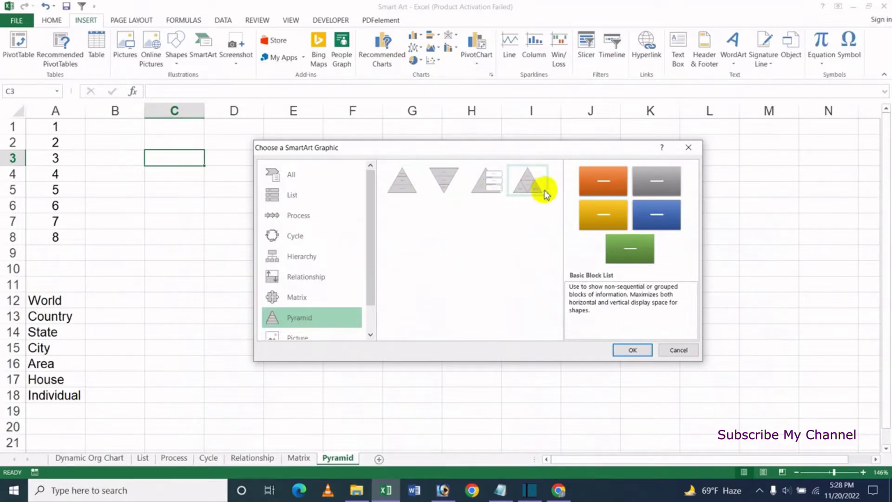
Step: Insert a Basic Pyramid SmartArt graphic and keep its text pane open
click(399, 191)
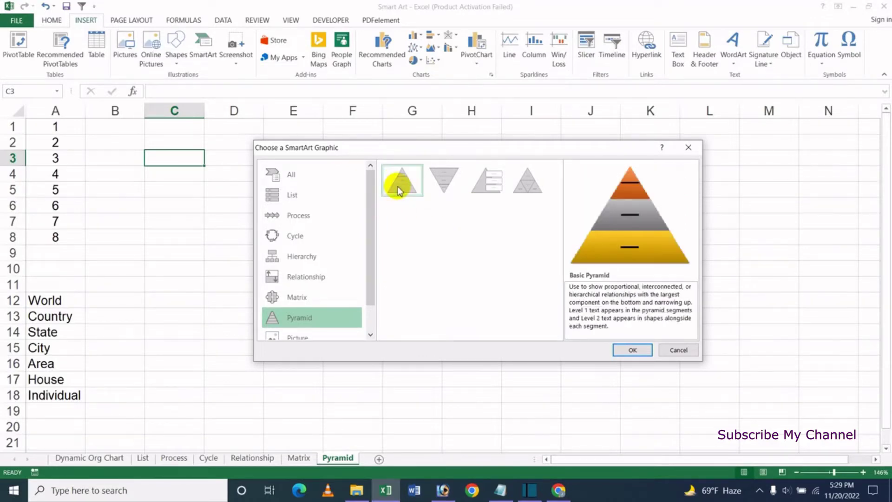
click(630, 350)
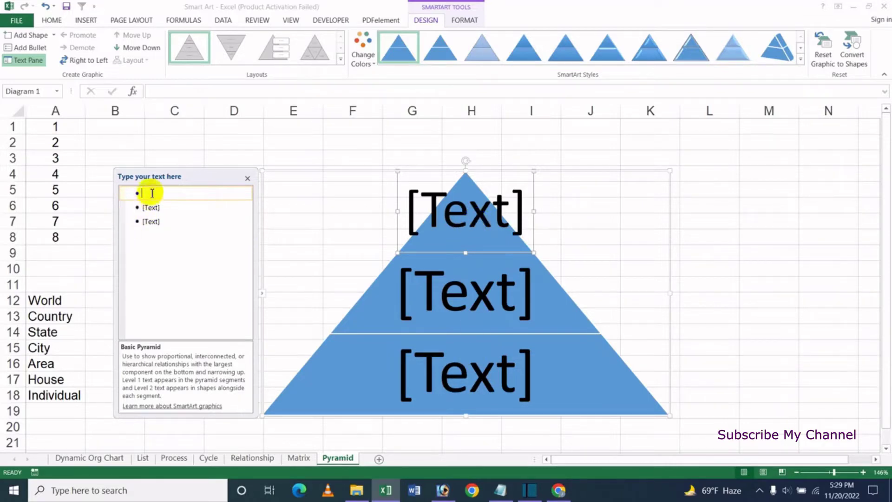
click(248, 178)
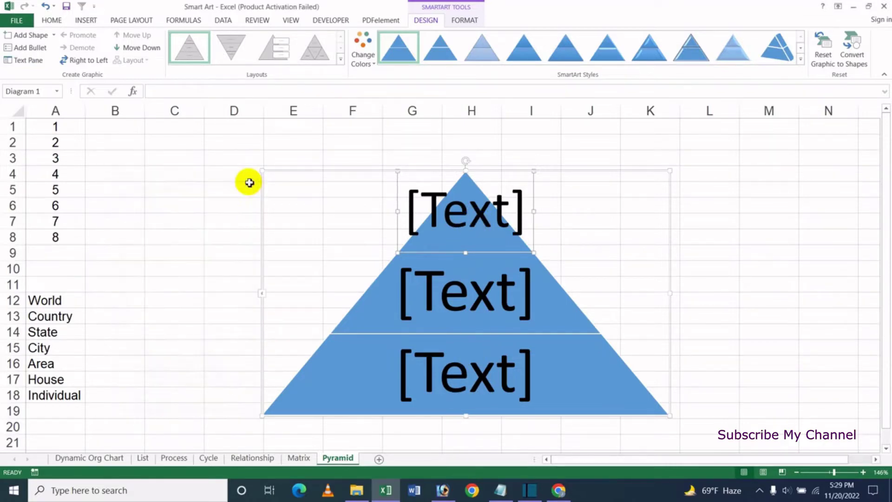
click(35, 63)
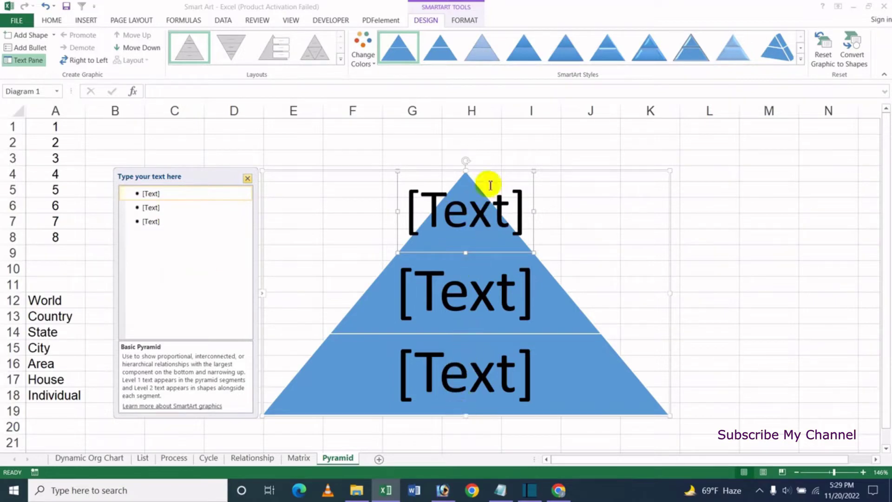
Step: Fill the pyramid's three levels from top to bottom with 1, 2 and 3
click(466, 220)
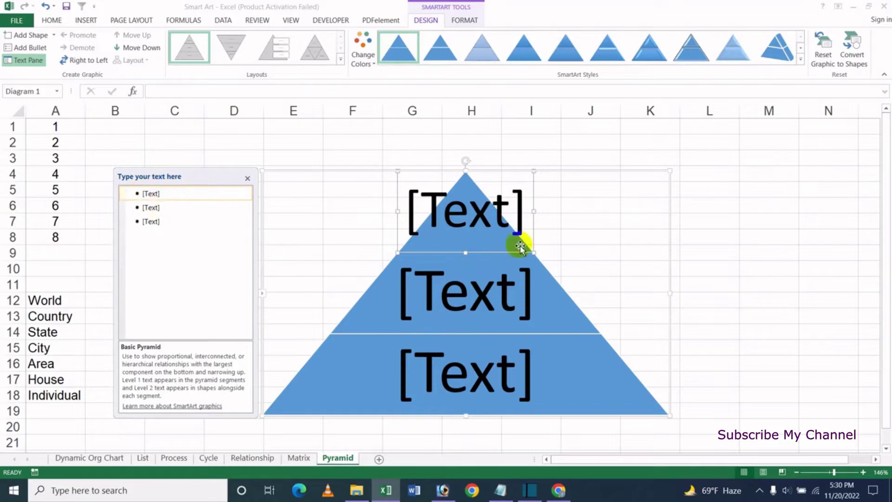
click(458, 209)
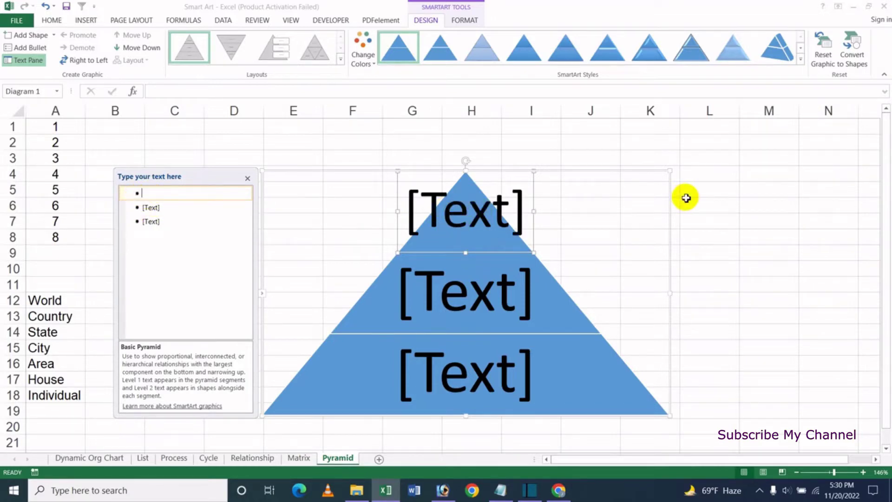
text(1)
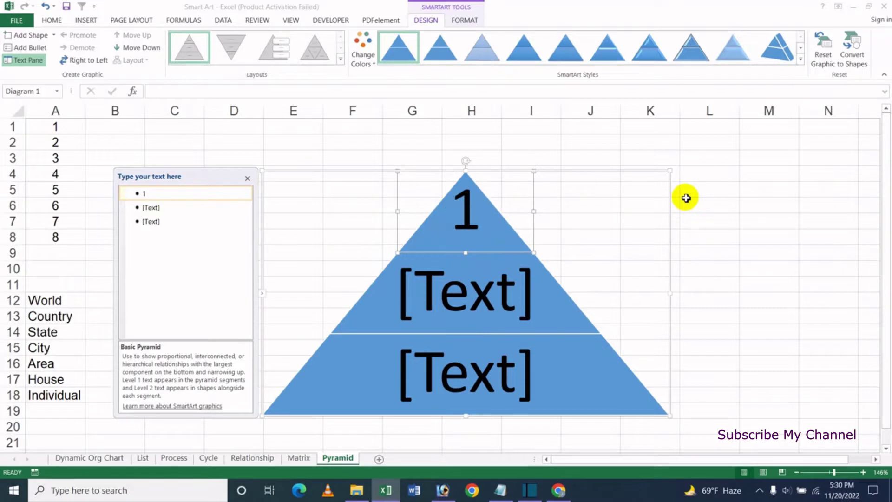
key(Down)
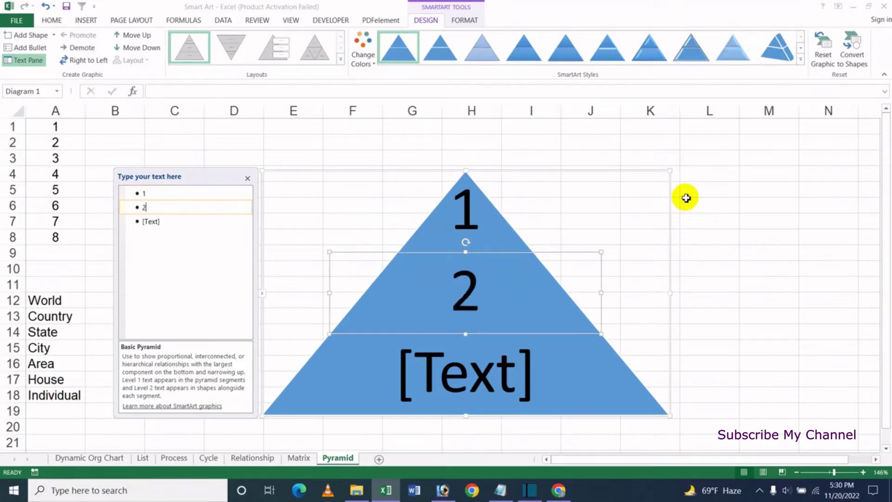
key(Down)
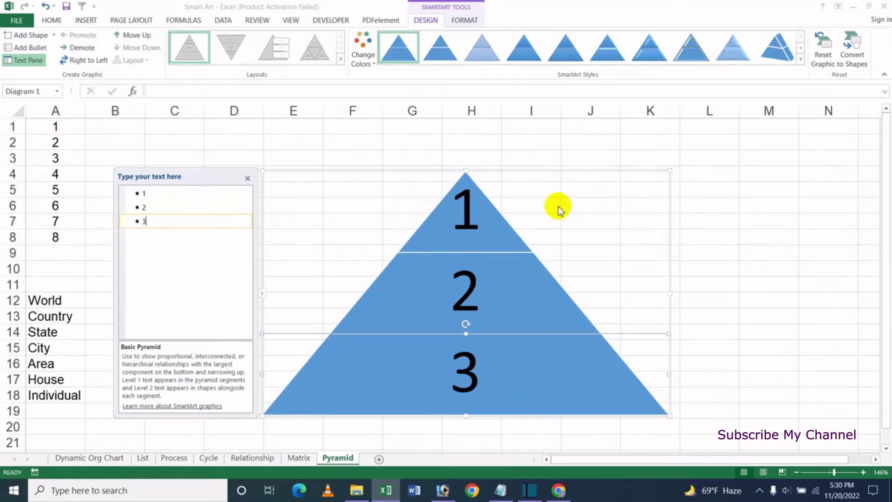
Step: Add five more levels below level 3 of the pyramid, labelled 4, 5, 6, 7 and 8
key(Return)
text(4)
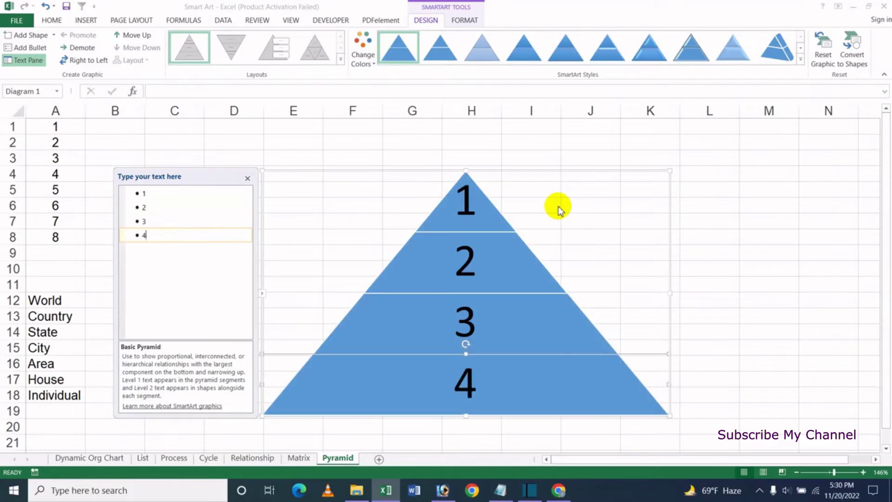
key(Return)
text(5)
key(Return)
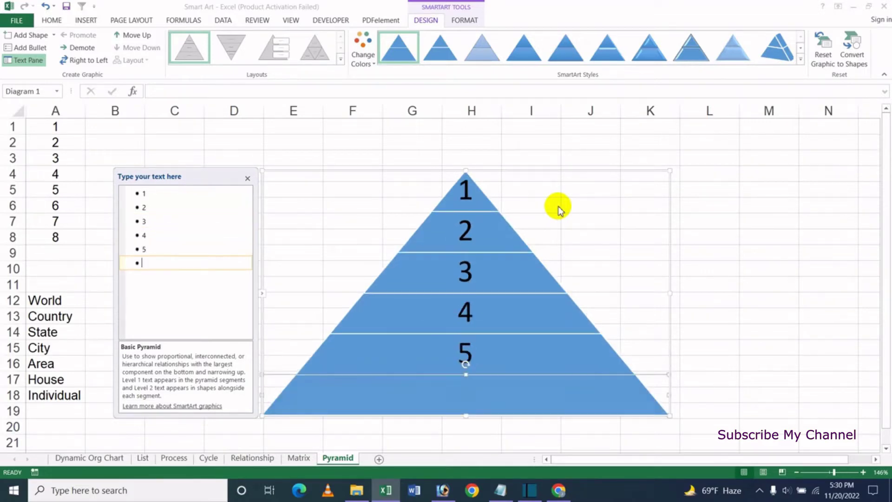
text(6)
key(Return)
text(7)
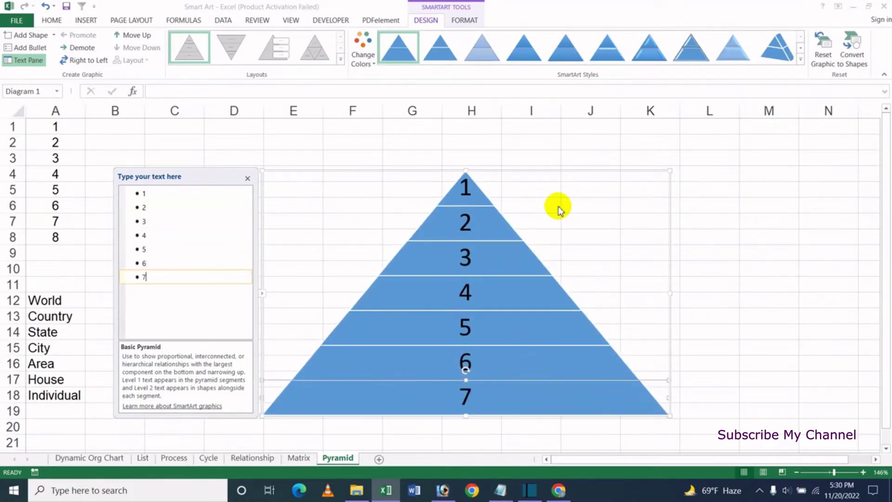
key(Return)
text(8)
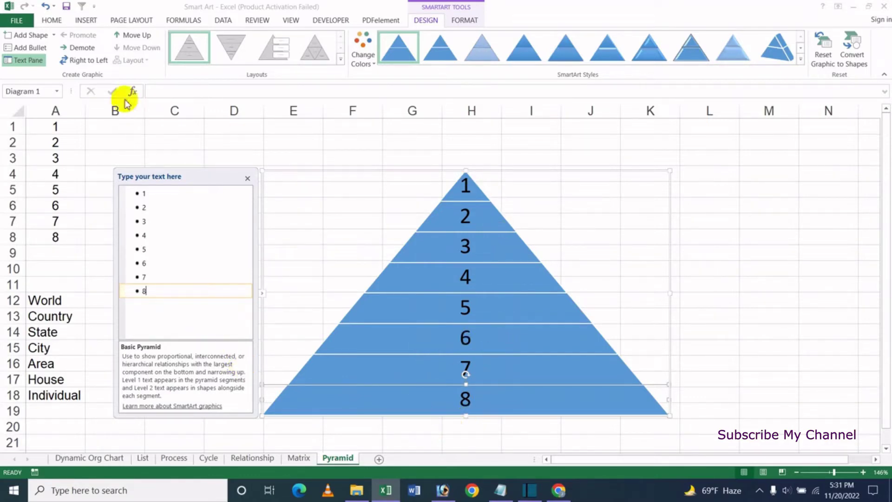
Step: Try adding an empty level between levels 7 and 8 of the pyramid, and undo the addition
click(55, 37)
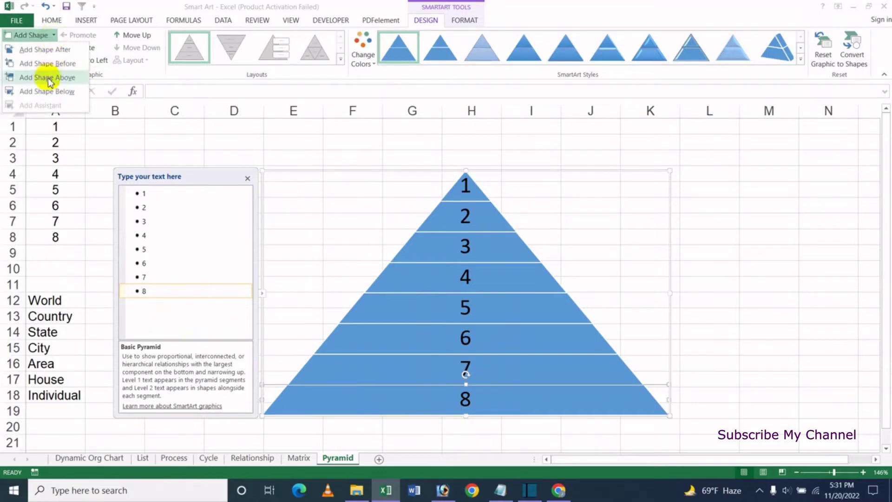
click(533, 12)
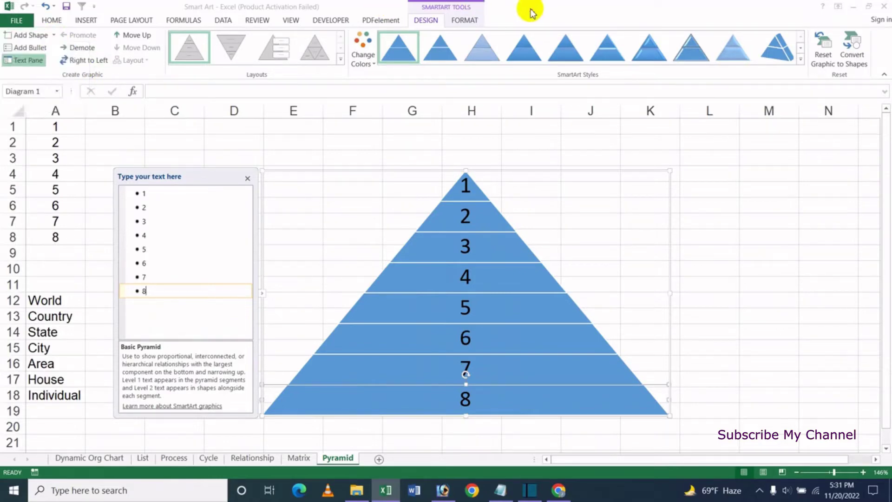
click(480, 371)
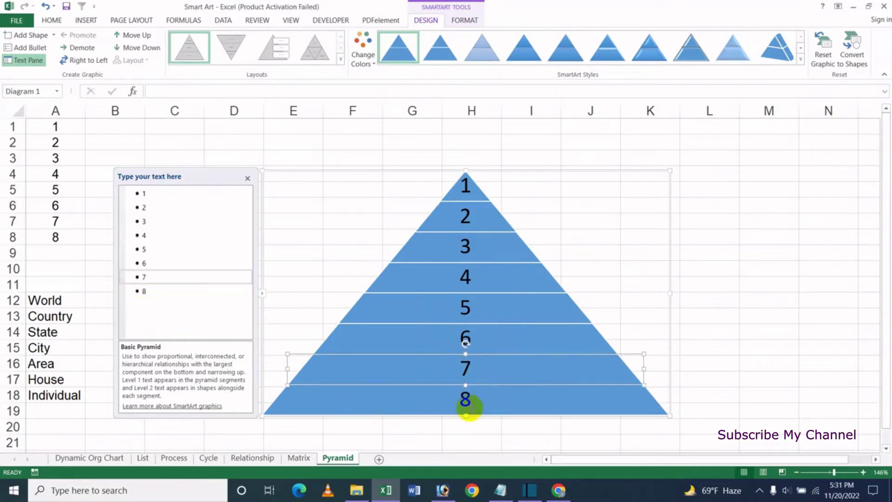
click(54, 36)
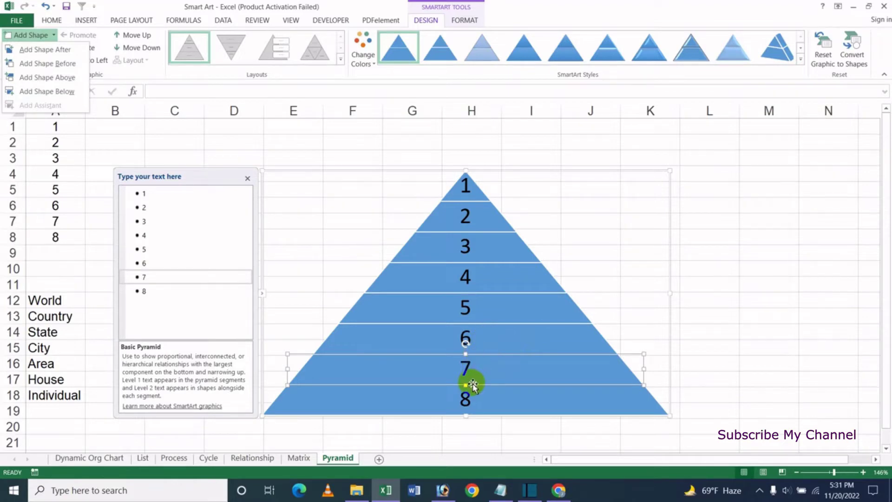
click(68, 64)
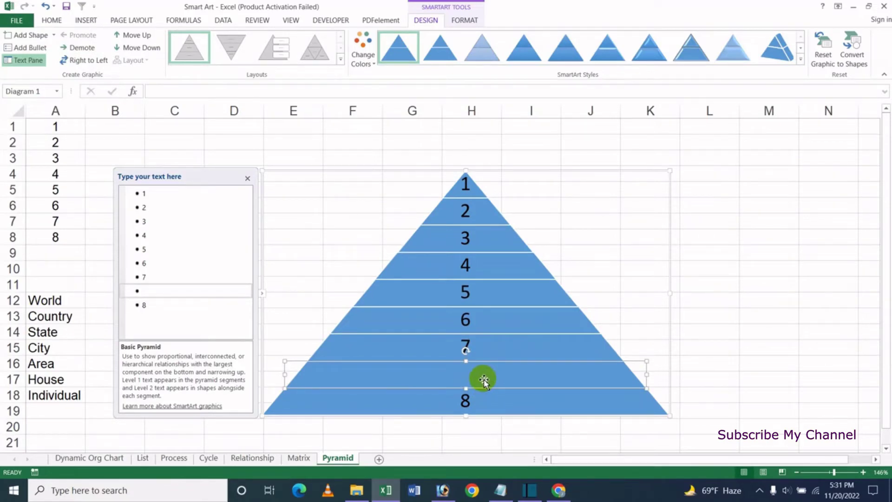
key(Delete)
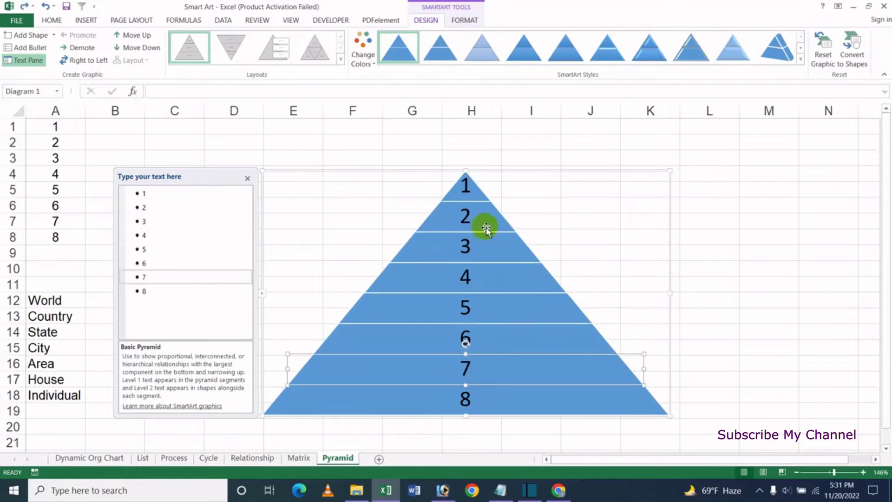
click(54, 36)
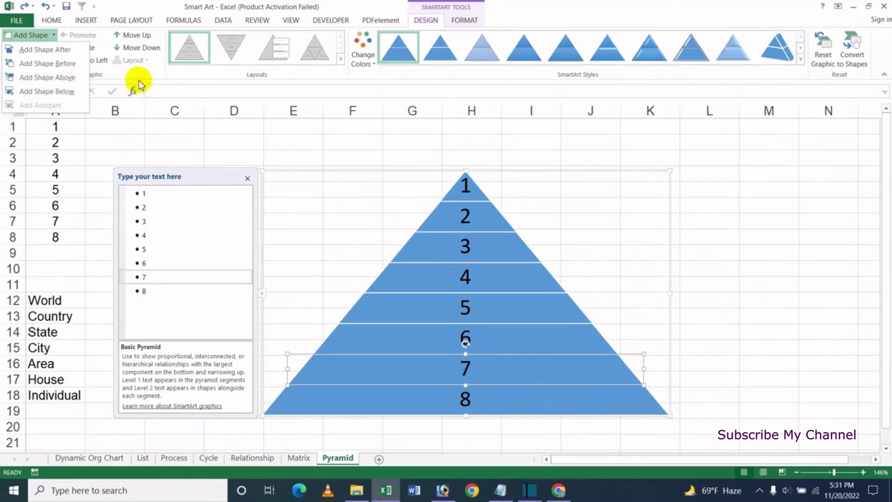
click(531, 11)
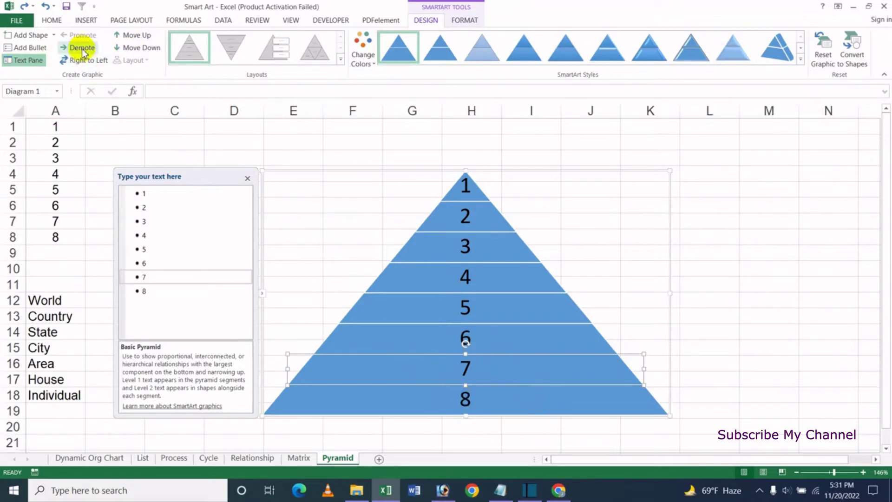
click(475, 379)
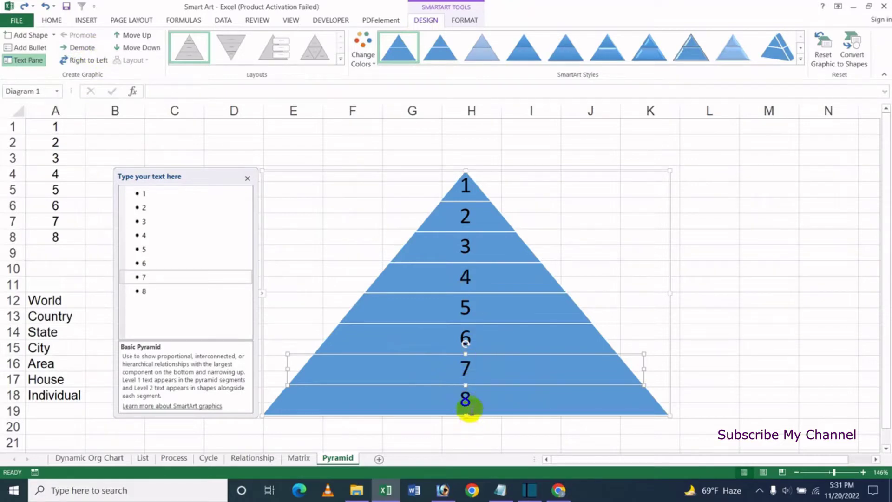
Step: Demote pyramid level 5 to a bullet beside level 4, and promote it back to its own level
click(473, 310)
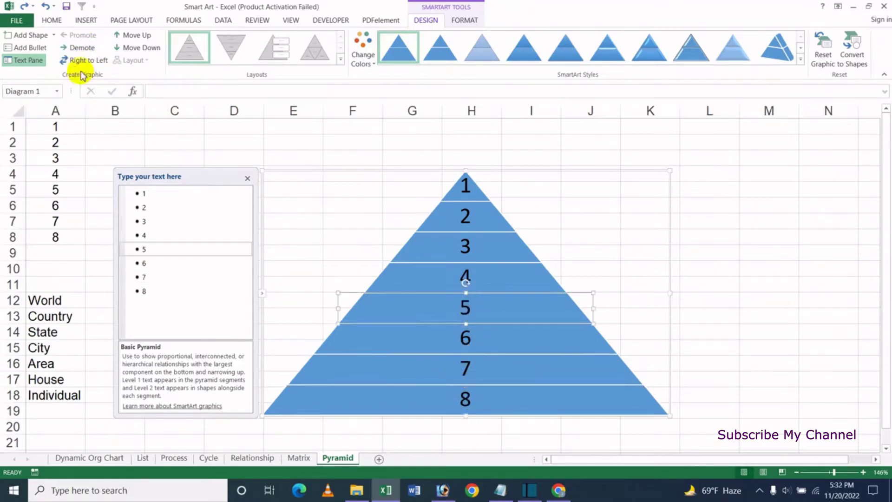
click(84, 51)
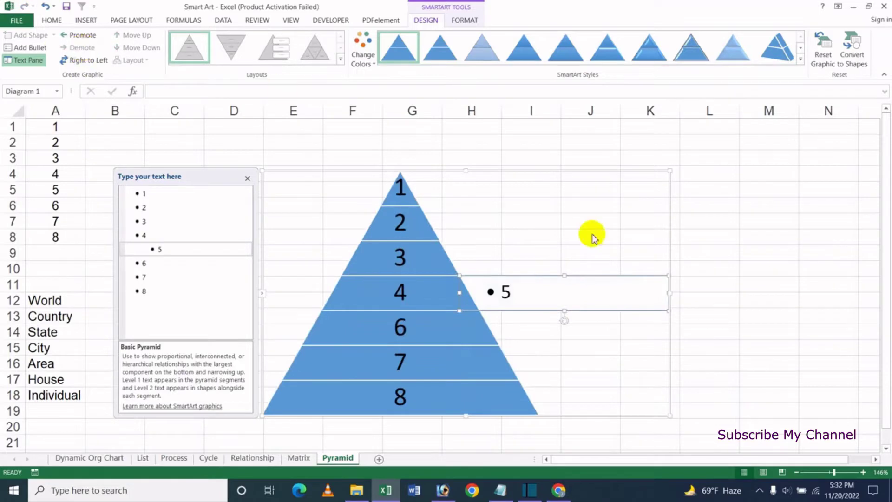
click(417, 307)
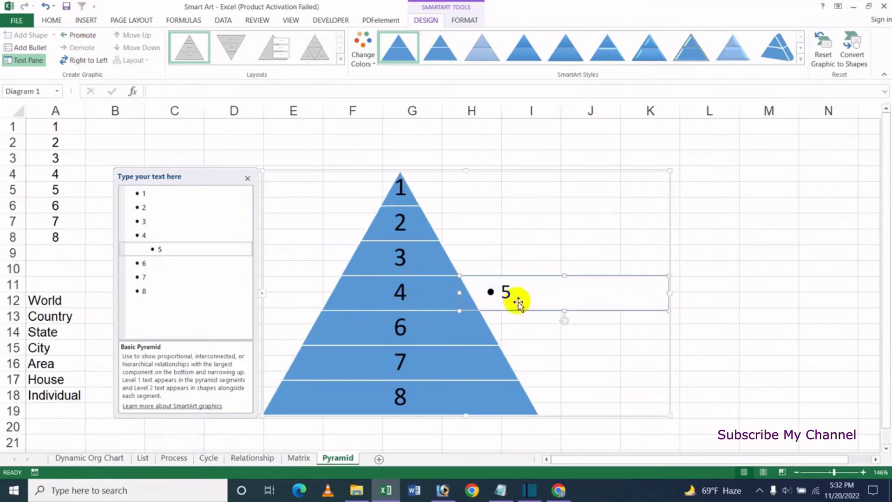
click(87, 37)
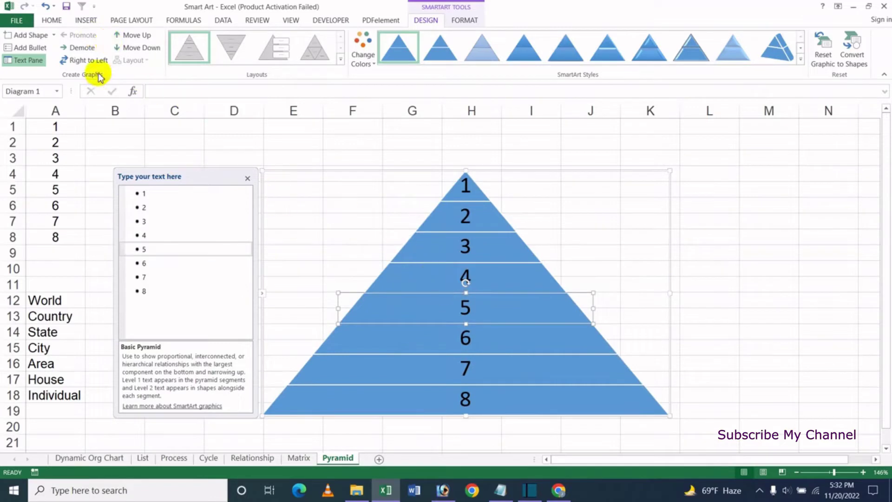
Step: Try the right-to-left direction on the pyramid, and switch it off again
click(465, 185)
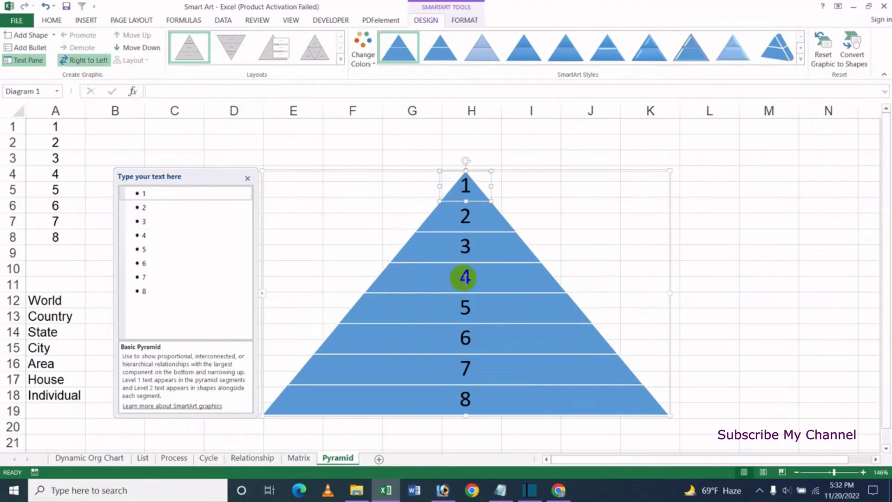
click(475, 372)
click(101, 63)
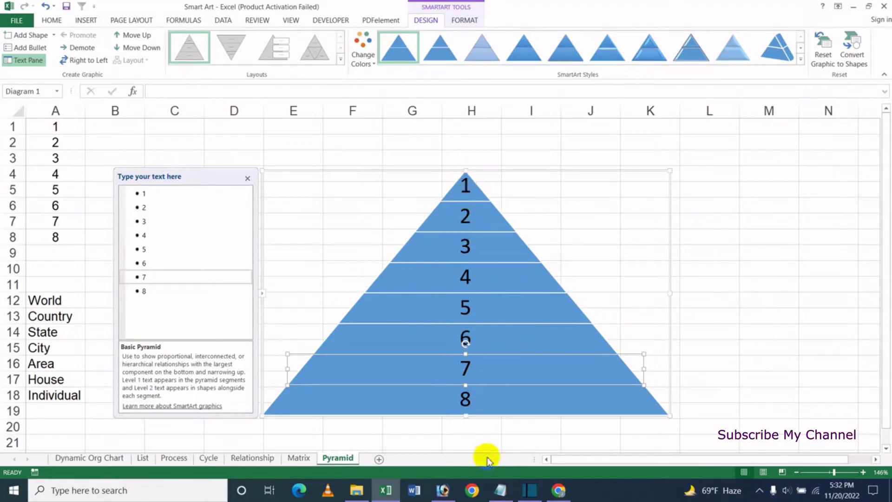
Step: Try moving pyramid level 5 down below level 6, and move it back up
click(494, 361)
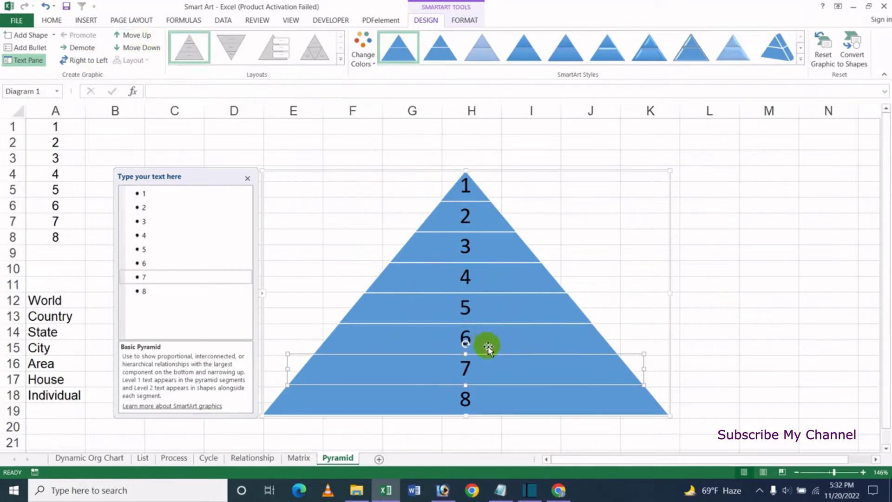
click(480, 310)
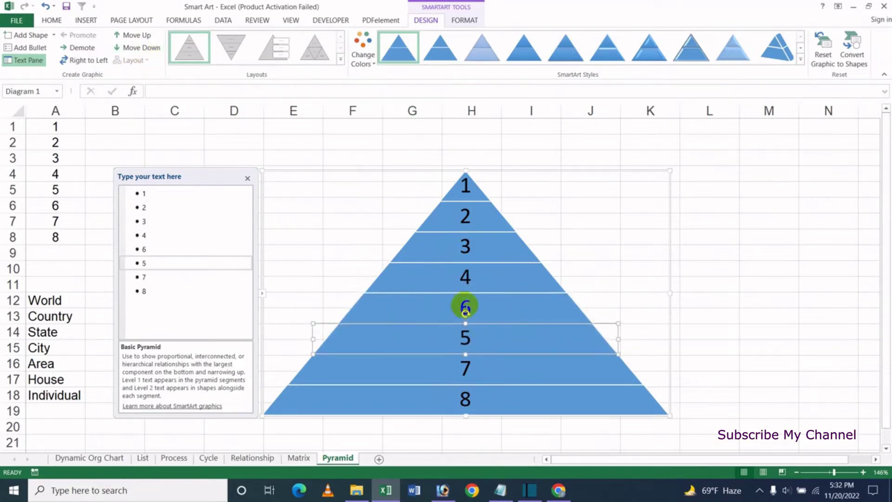
click(148, 35)
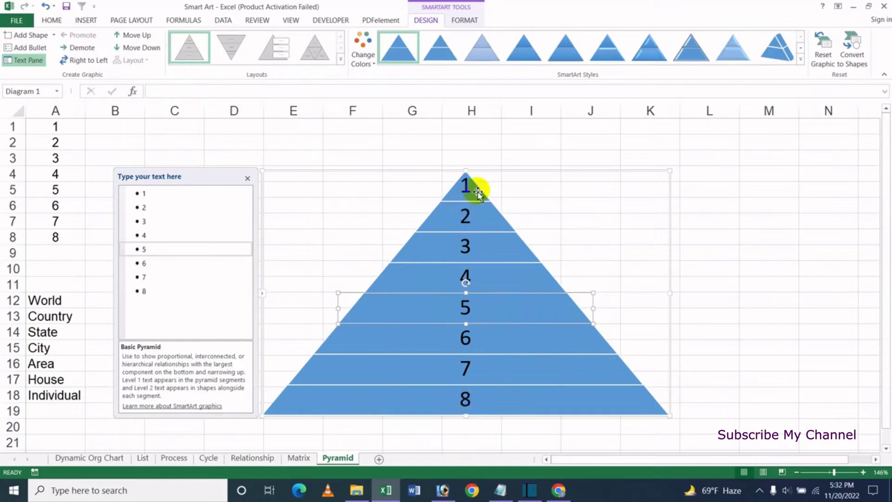
Step: Change the pyramid's SmartArt layout to Inverted Pyramid
click(234, 50)
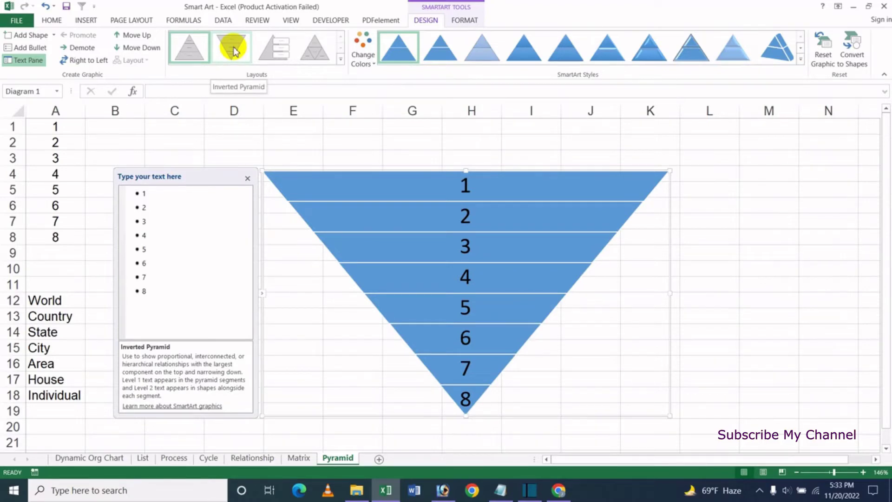
click(196, 55)
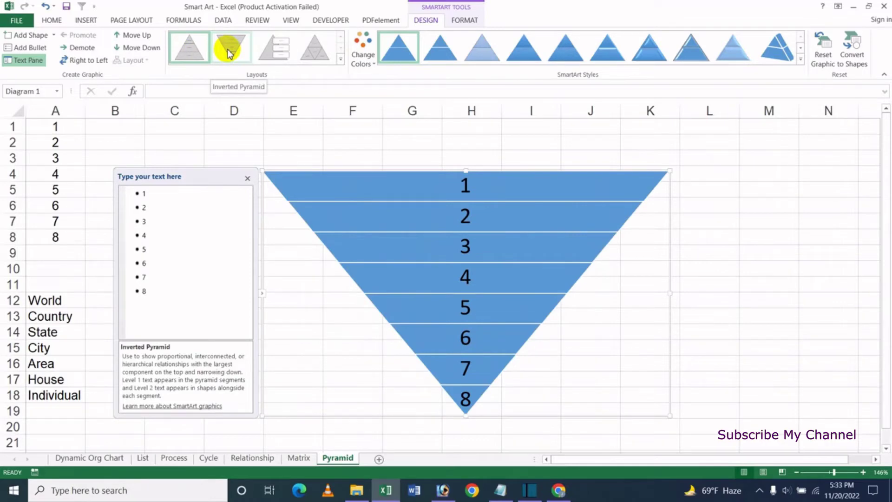
click(231, 52)
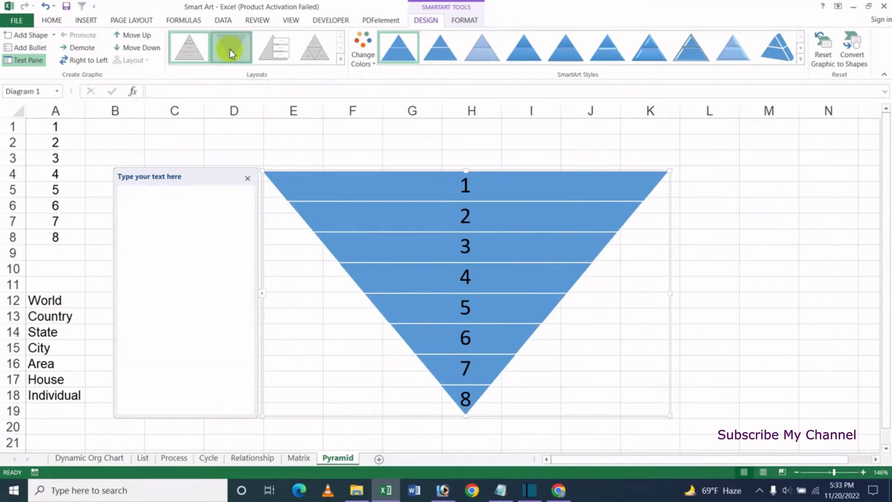
Step: Try the yellow-to-blue Colorful range and a glossy, black-outlined 3-D style on the inverted pyramid, and reset the graphic
click(374, 65)
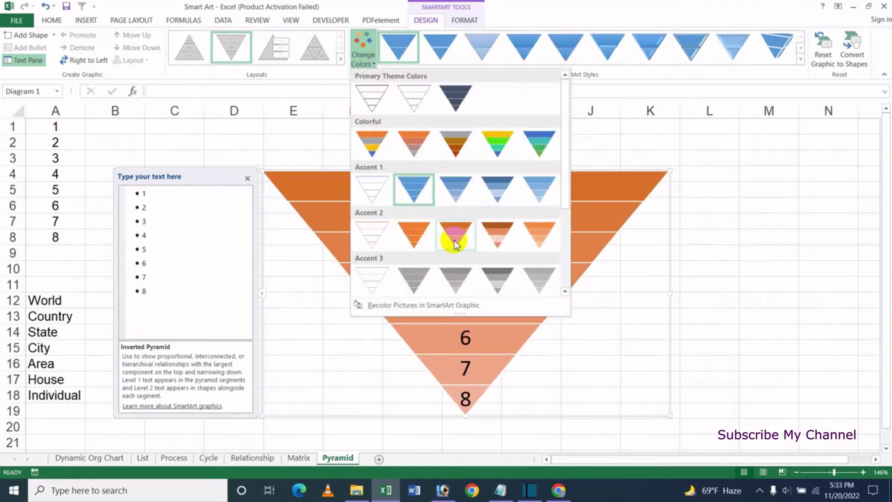
click(498, 144)
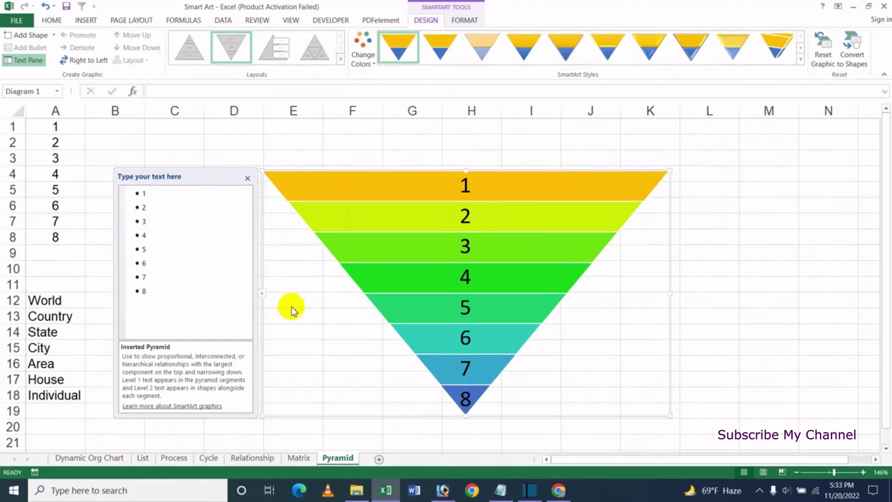
click(801, 59)
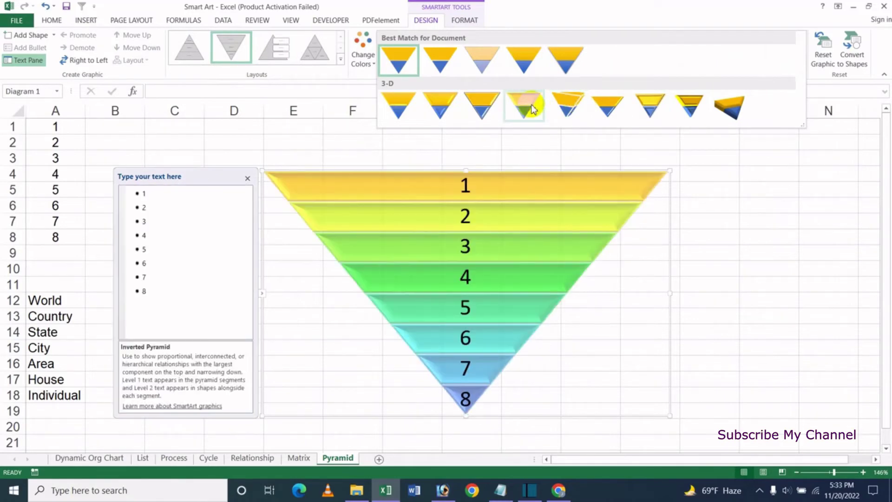
click(485, 100)
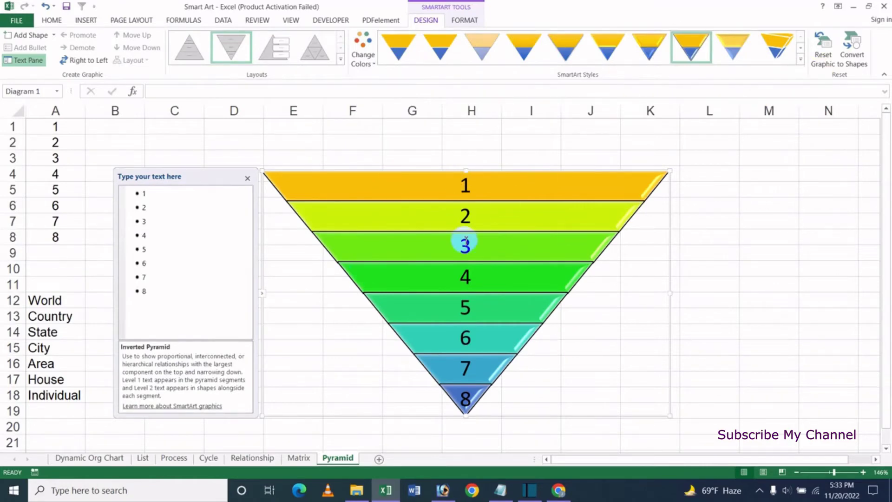
click(820, 61)
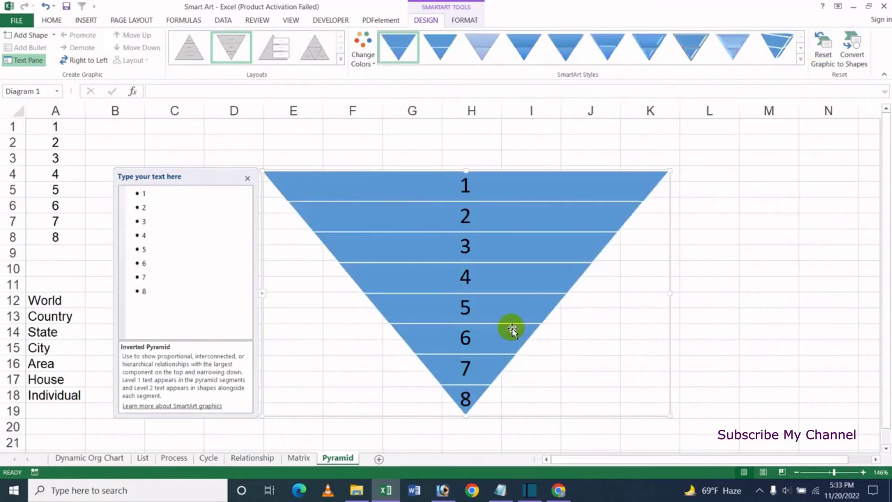
Step: Recolor the inverted pyramid with the fourth Accent 2 variation, shading from dark to light orange, after trying an Accent 1 gradient
click(364, 56)
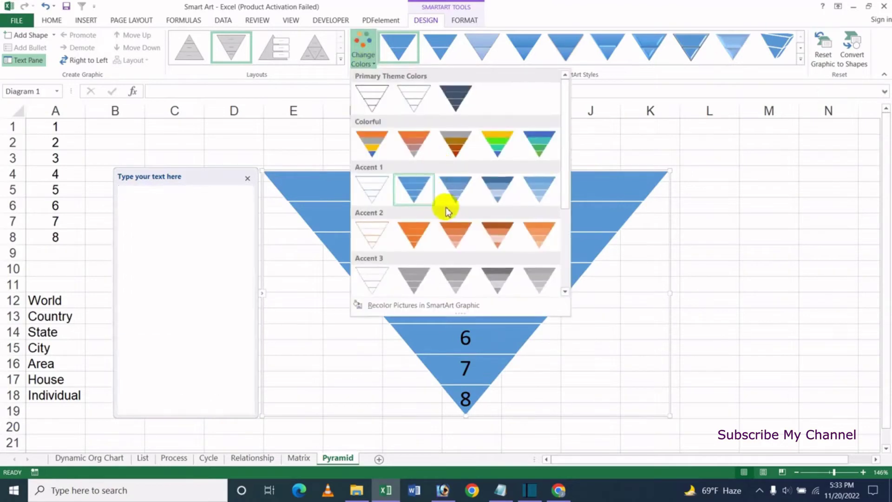
click(459, 200)
click(363, 50)
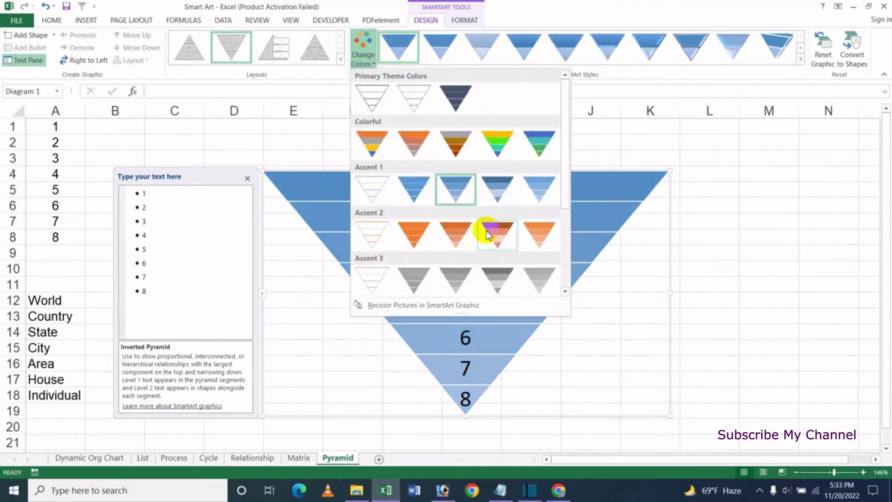
click(489, 235)
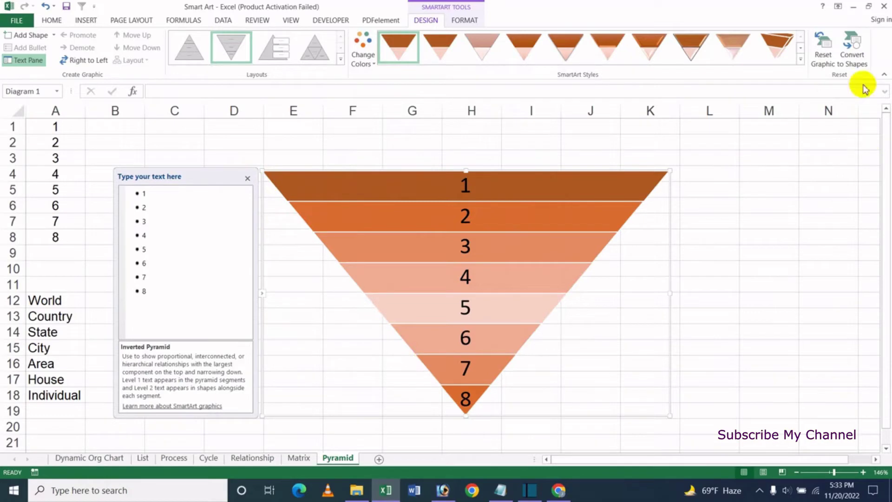
Step: Convert the inverted pyramid to shapes and shrink the resulting group, and undo both changes
click(850, 53)
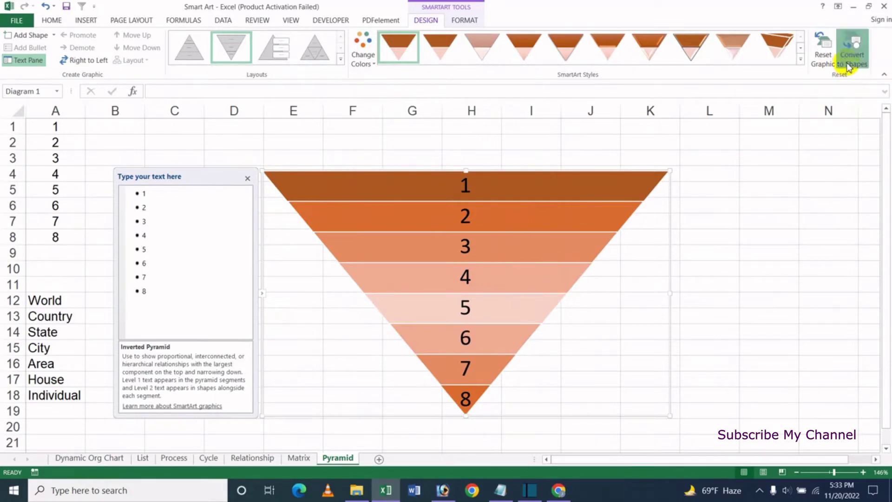
click(344, 215)
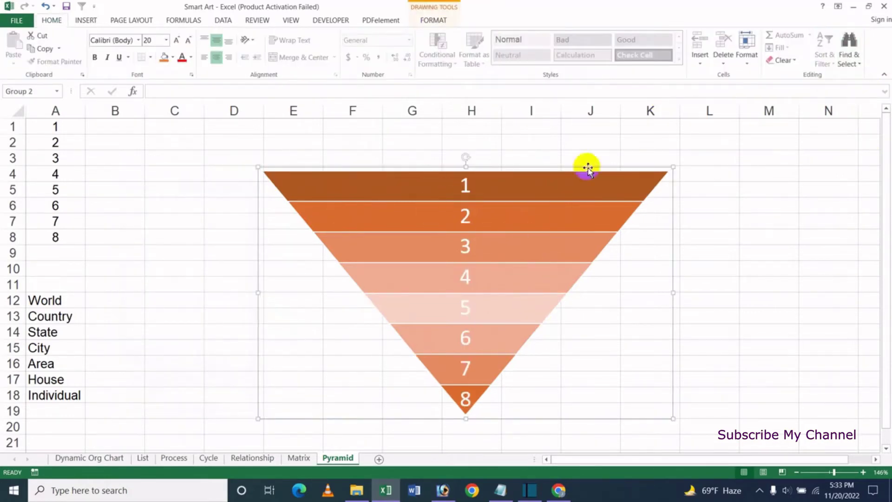
drag(674, 167, 521, 255)
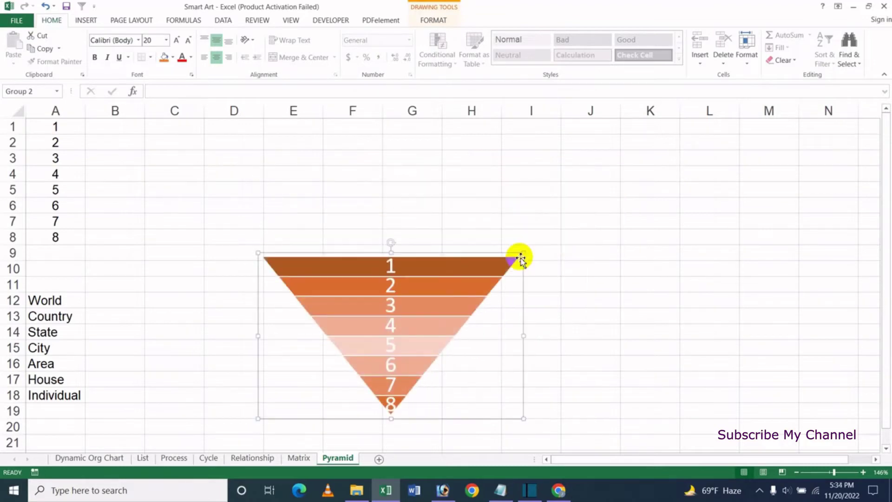
key(ctrl+z)
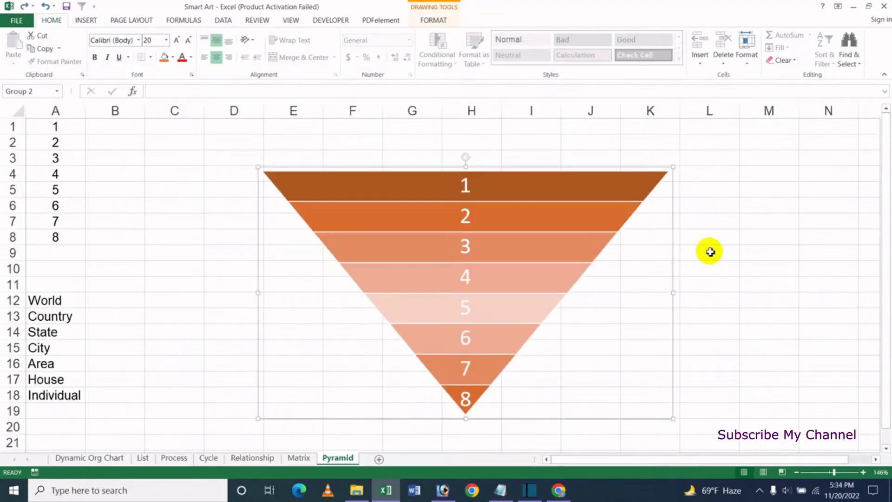
key(ctrl+z)
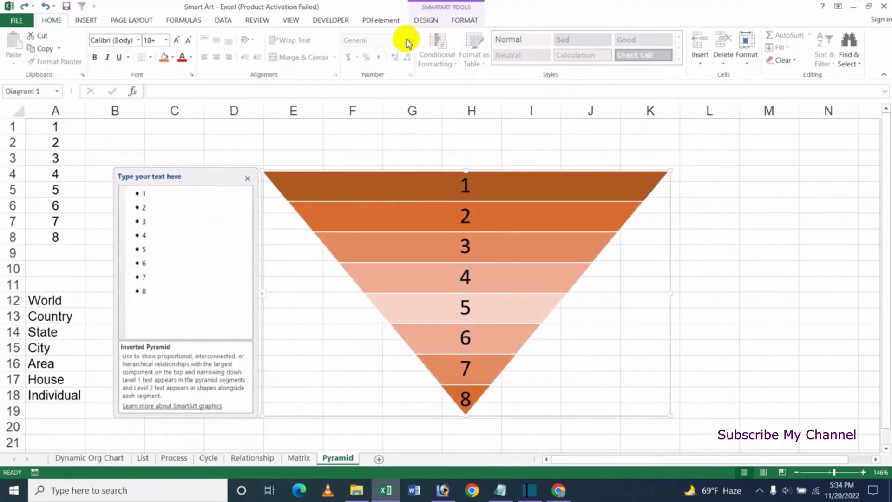
click(426, 21)
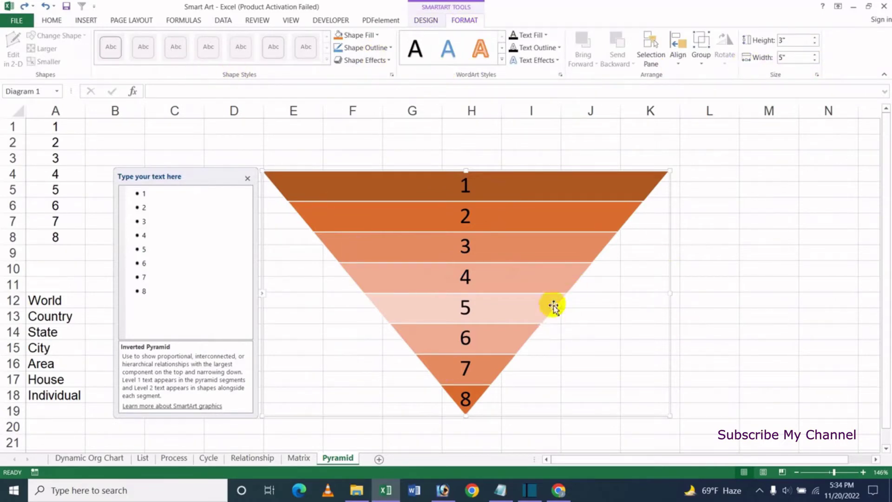
click(394, 235)
Step: Switch to the YouTube channel page in Chrome, look over its recent videos, and return to the Excel workbook
click(558, 490)
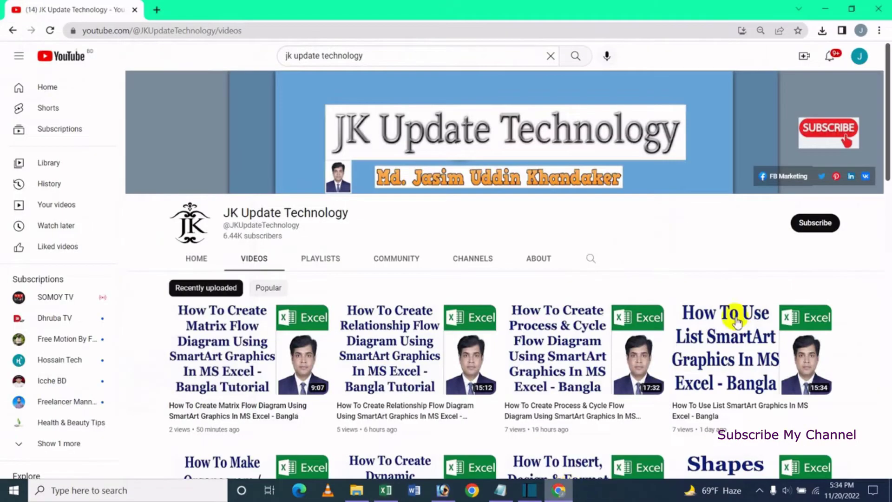
drag(888, 163, 887, 224)
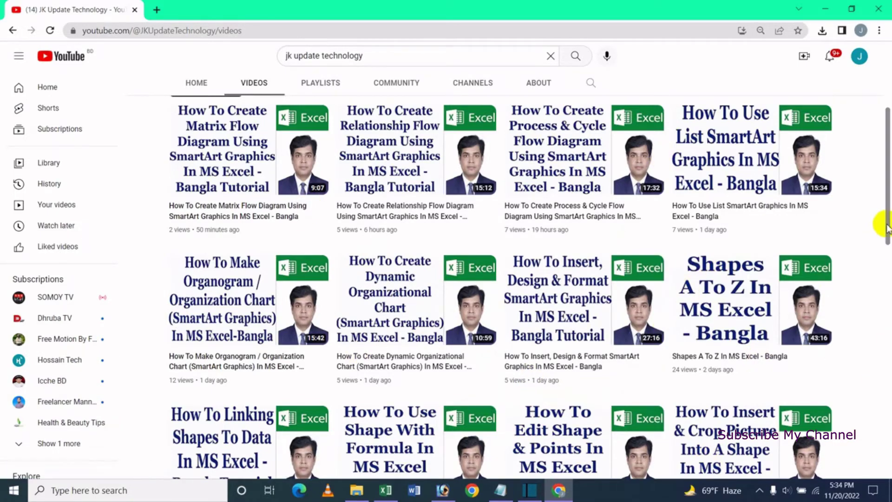
drag(888, 227, 887, 144)
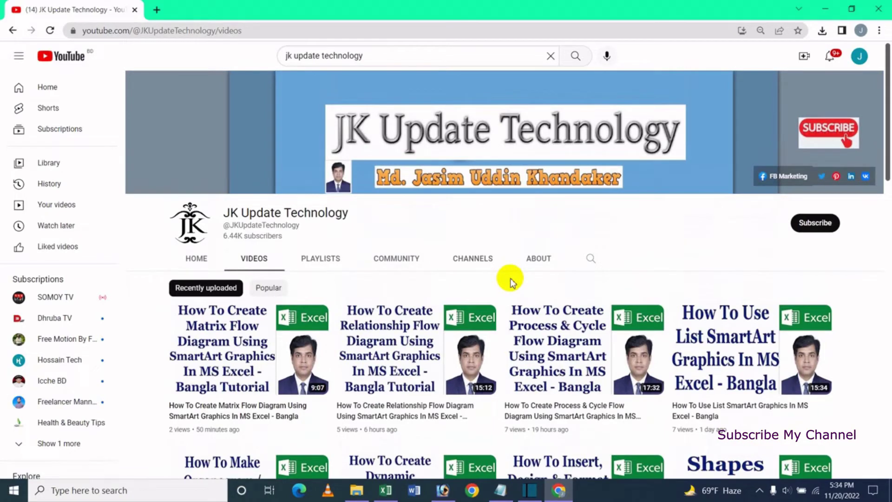
click(387, 493)
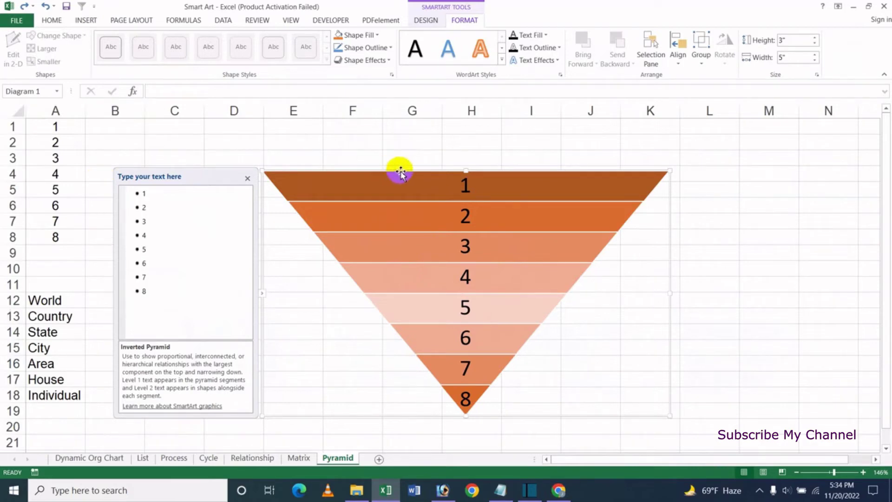
Step: Delete the inverted pyramid graphic from the Pyramid sheet
key(Delete)
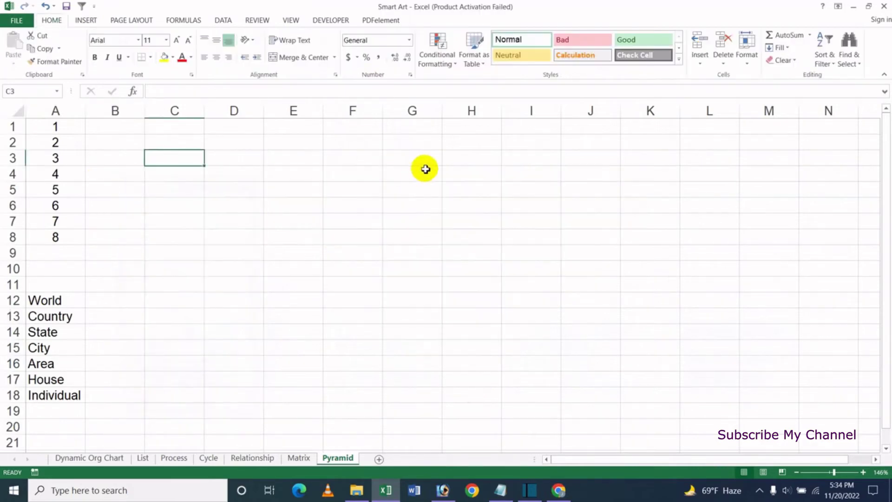
click(282, 204)
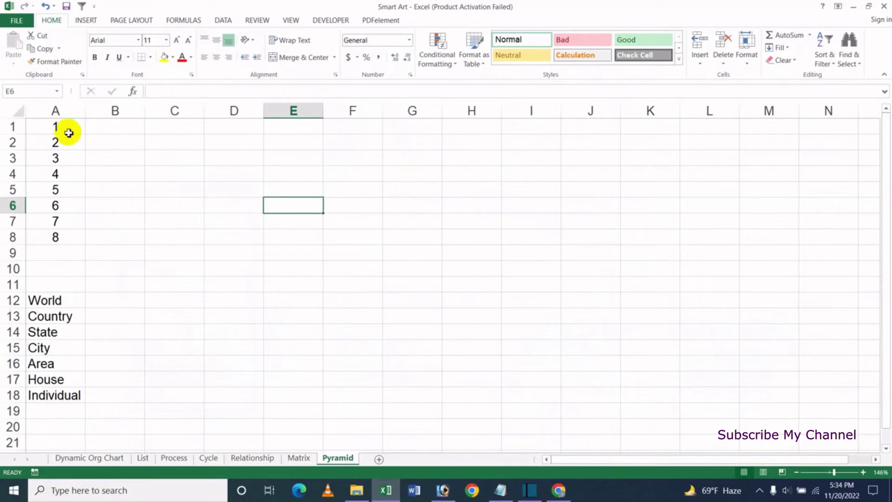
Step: Copy the numbers 1 to 8 from A1:A8 and insert an Inverted Pyramid SmartArt graphic on the Pyramid sheet
drag(68, 129, 68, 236)
key(ctrl+c)
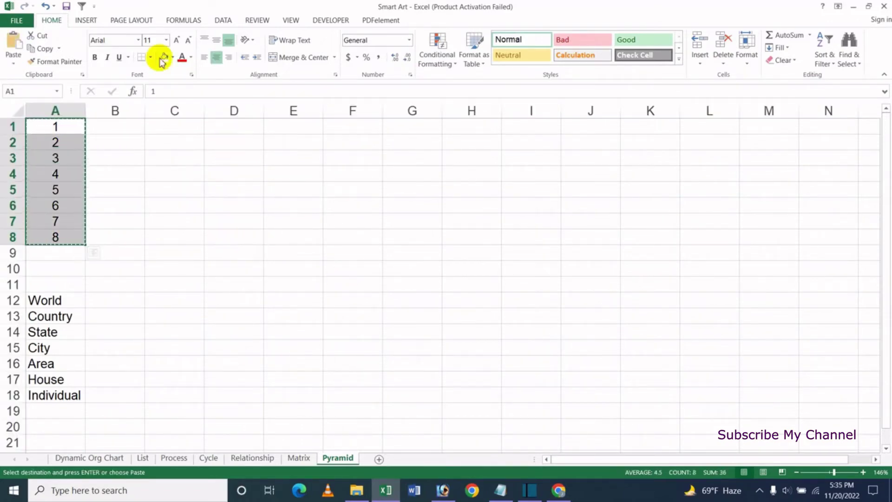
click(86, 20)
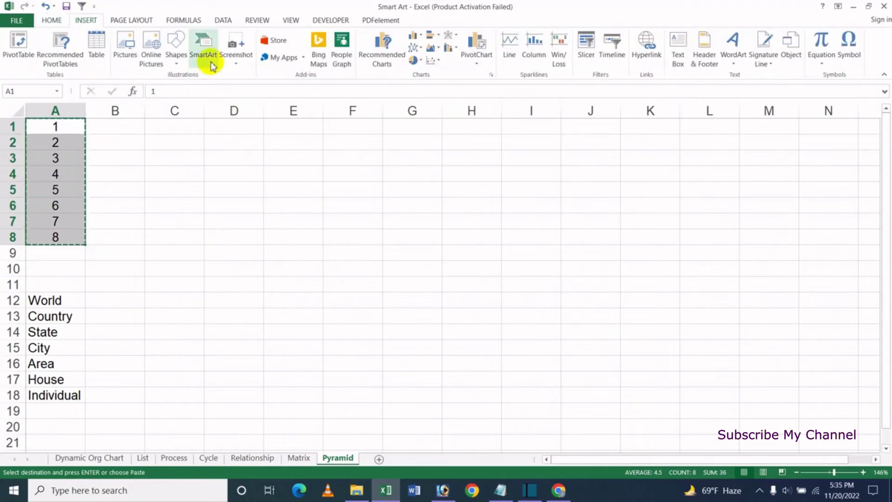
click(212, 63)
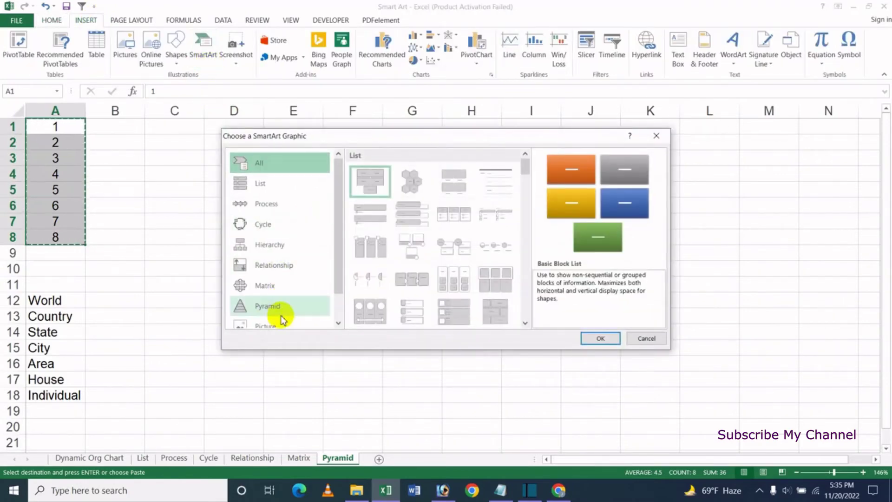
click(279, 310)
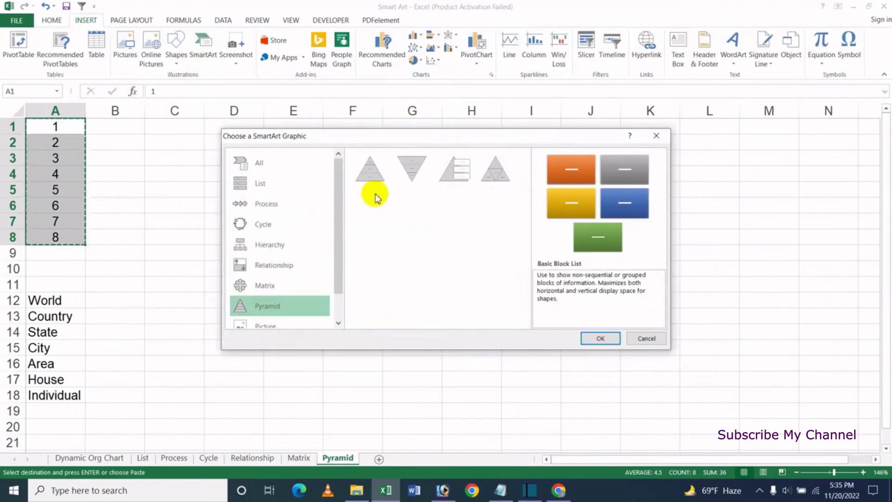
click(410, 172)
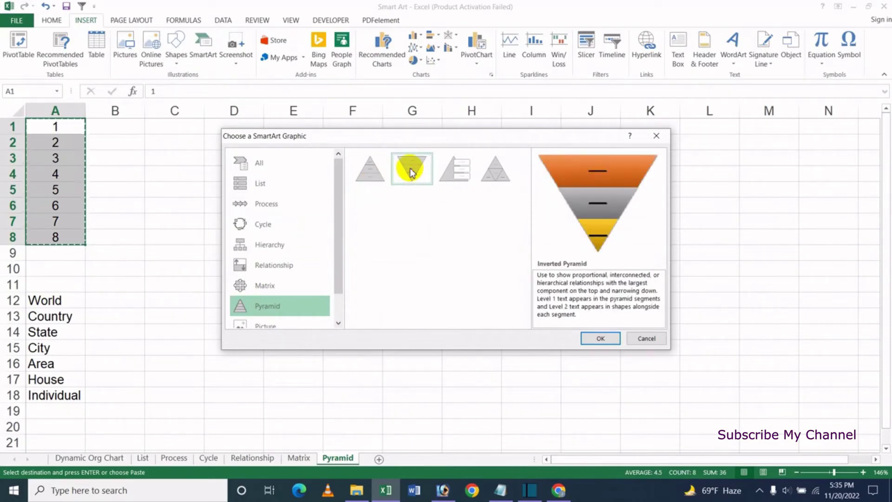
click(600, 338)
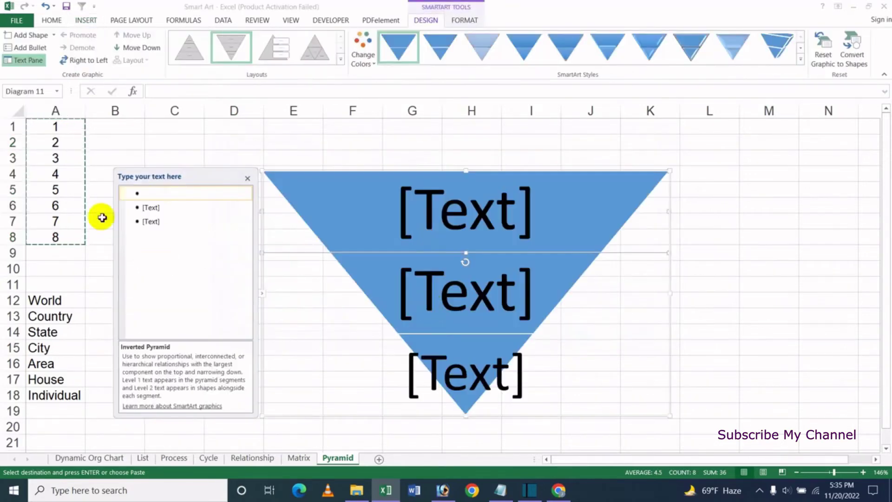
Step: Replace the inverted pyramid's three placeholder entries with the copied numbers 1 to 8
shift+click(175, 221)
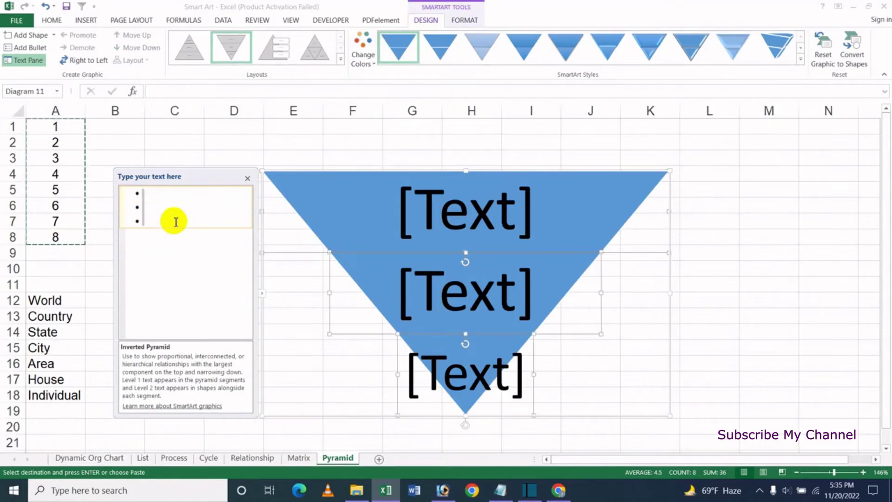
key(Delete)
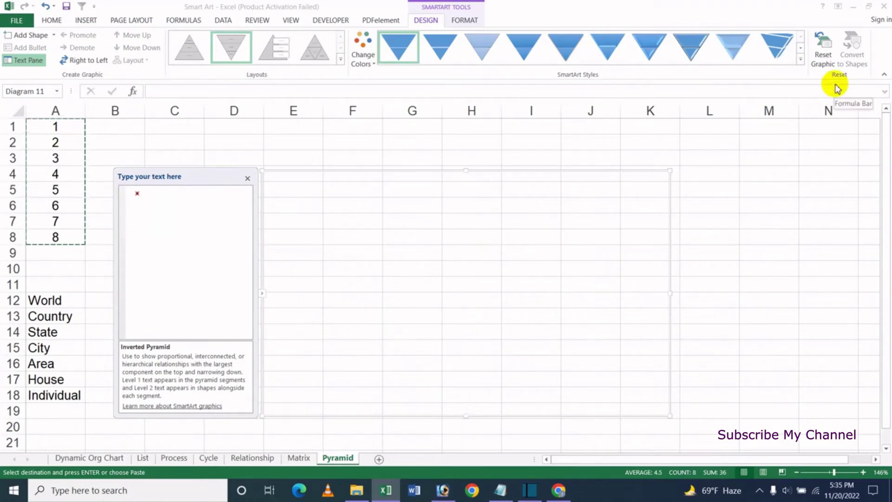
key(ctrl+v)
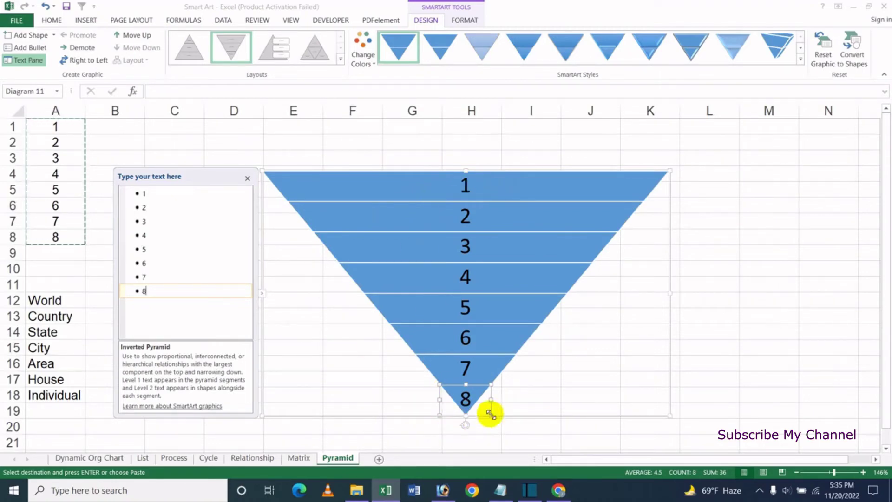
Step: Change the numbered pyramid's layout to Basic Pyramid, and switch it to Pyramid List
click(193, 49)
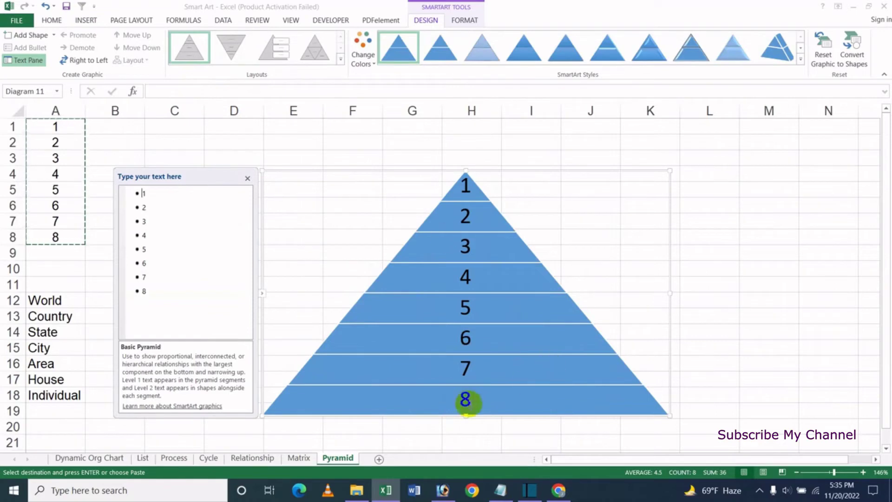
click(281, 49)
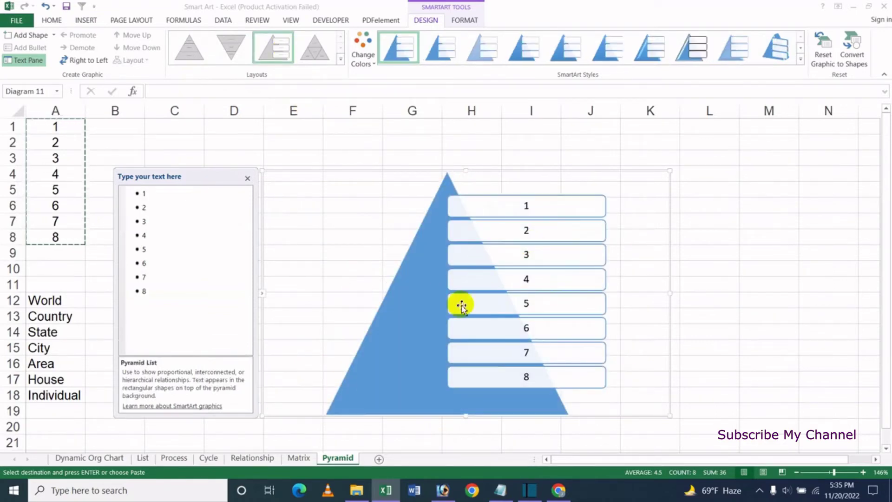
click(149, 195)
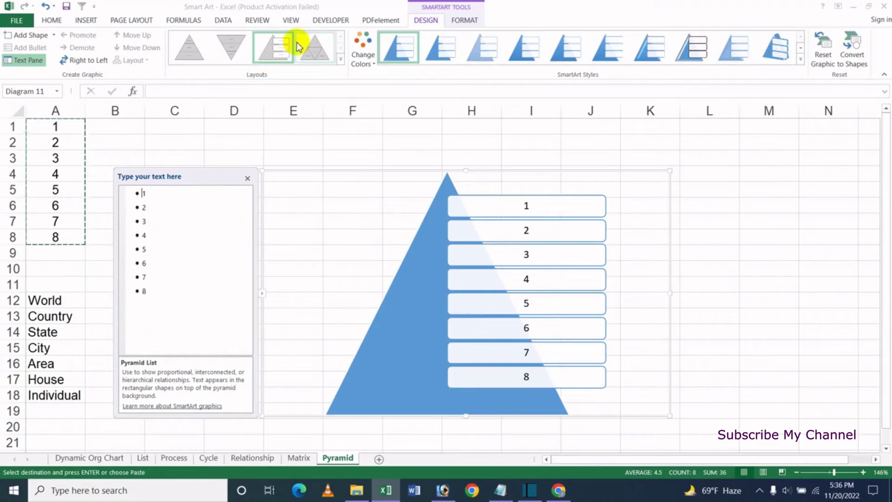
Step: Recolor the pyramid list with the third Accent 2 variation and apply the sixth 3-D SmartArt style
click(363, 50)
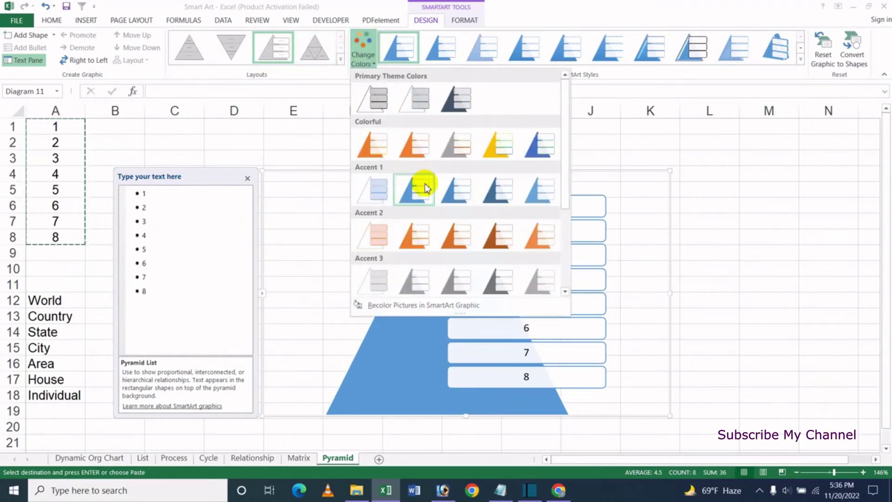
click(453, 234)
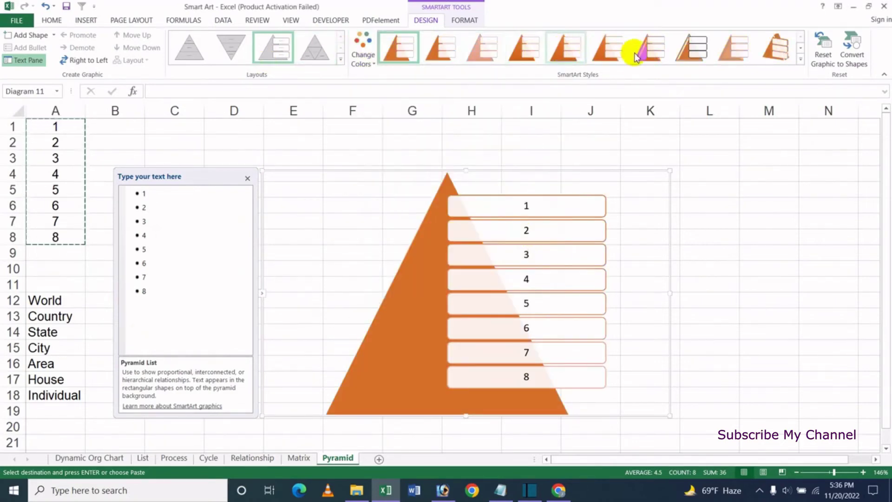
click(800, 59)
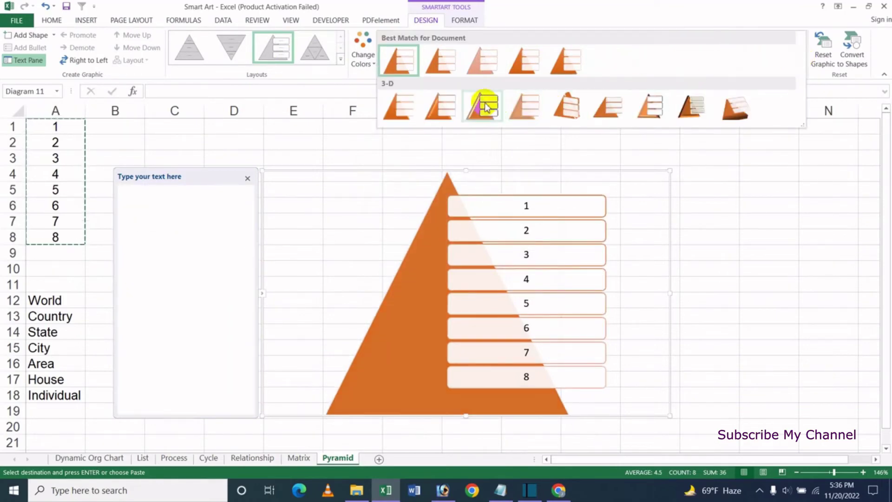
click(612, 105)
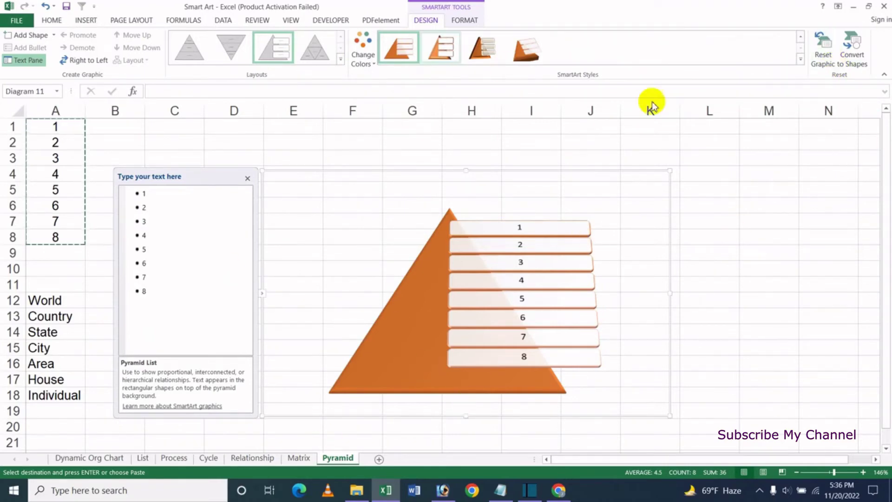
click(54, 36)
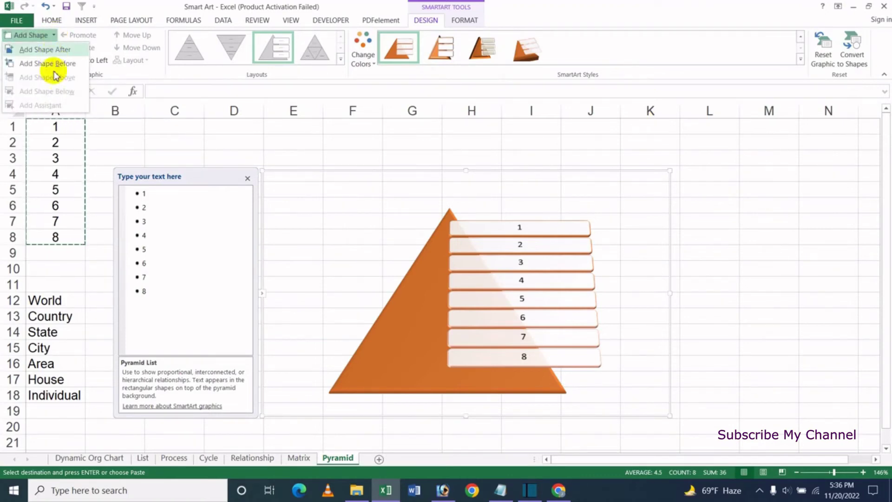
click(475, 319)
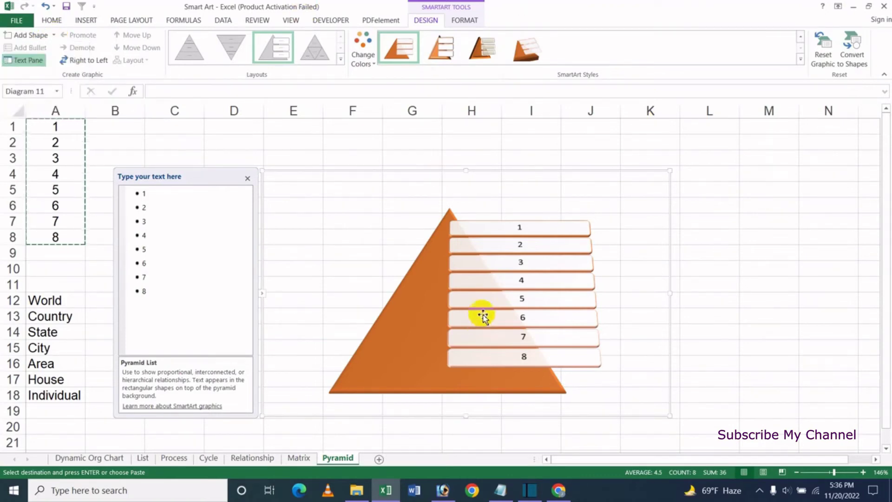
Step: Delete the orange pyramid list graphic and clear the copy selection around A1:A8
click(447, 171)
key(Delete)
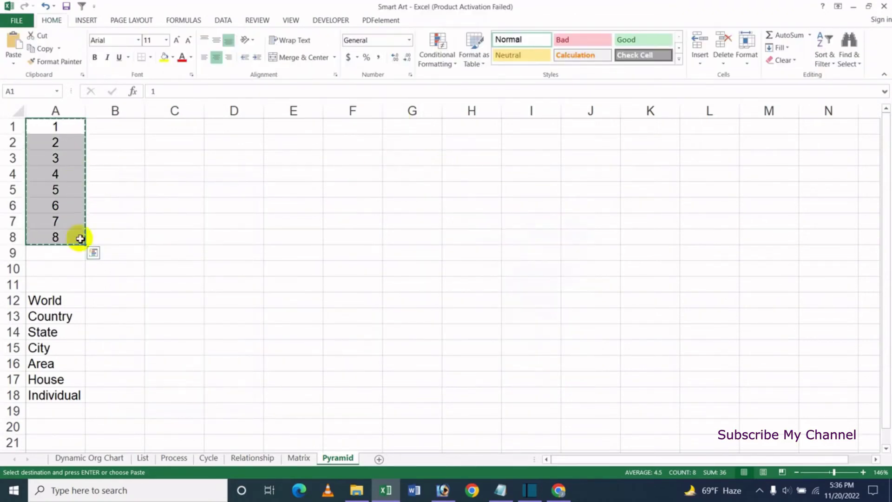
key(Escape)
click(269, 251)
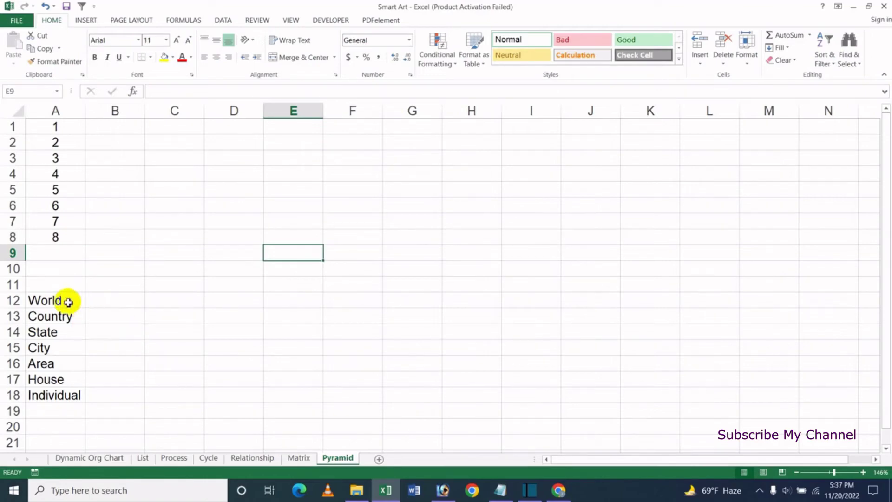
Step: Insert a Basic Pyramid SmartArt graphic on the Pyramid sheet, starting from an empty cell
click(200, 269)
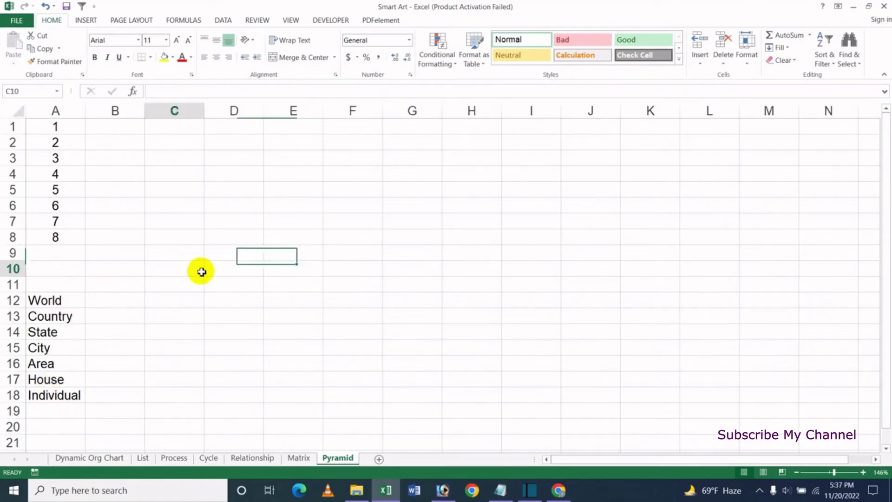
click(86, 20)
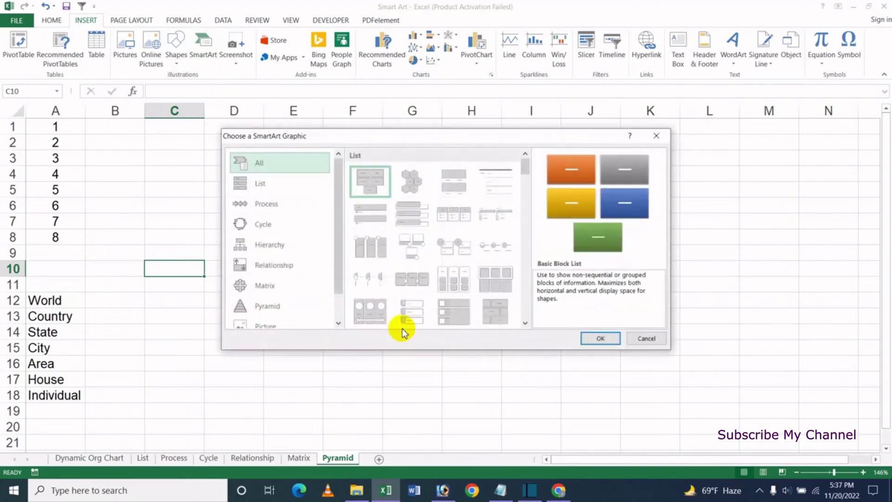
click(266, 306)
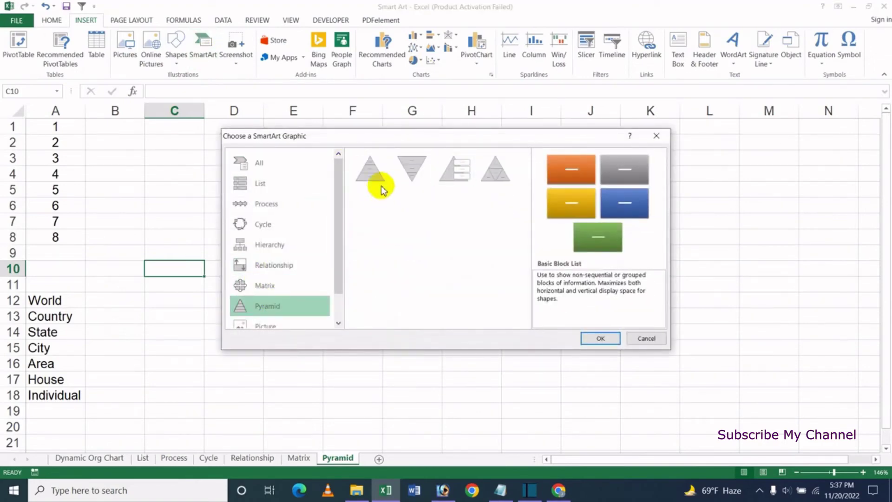
click(371, 175)
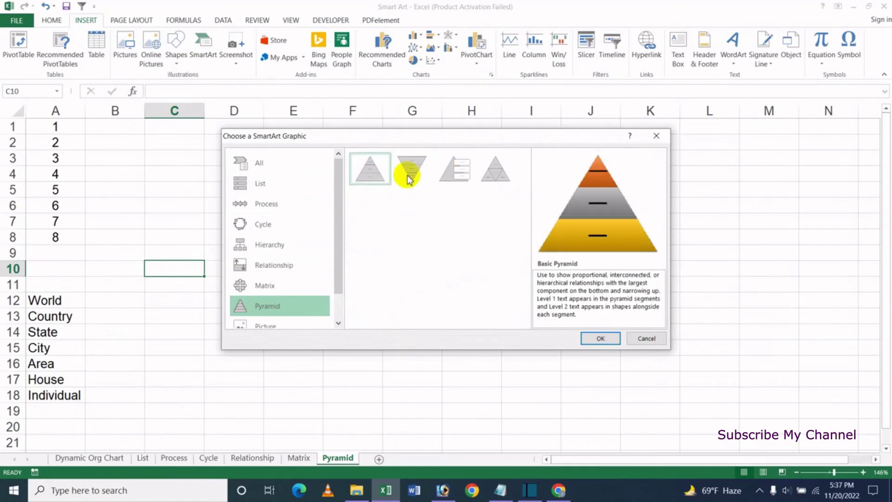
click(599, 338)
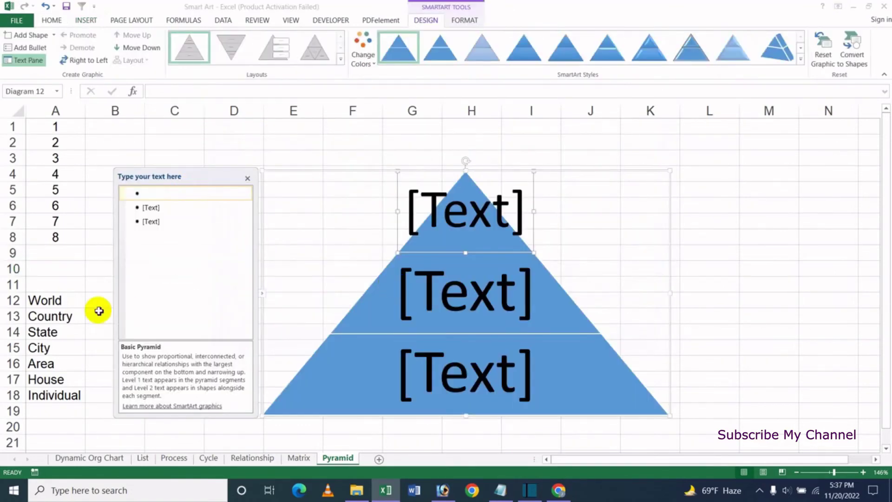
Step: Fill the pyramid's three levels from the apex down with World, Country and State
text(World)
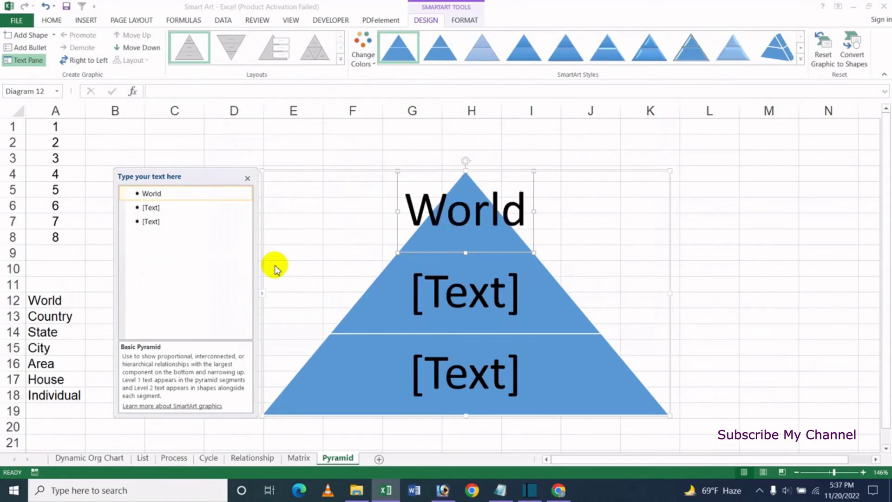
key(Down)
text(Country)
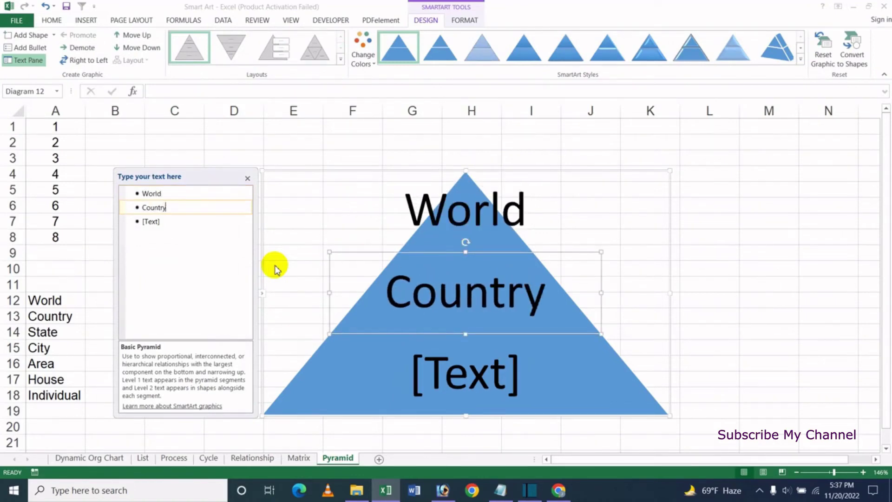
key(Down)
text(St)
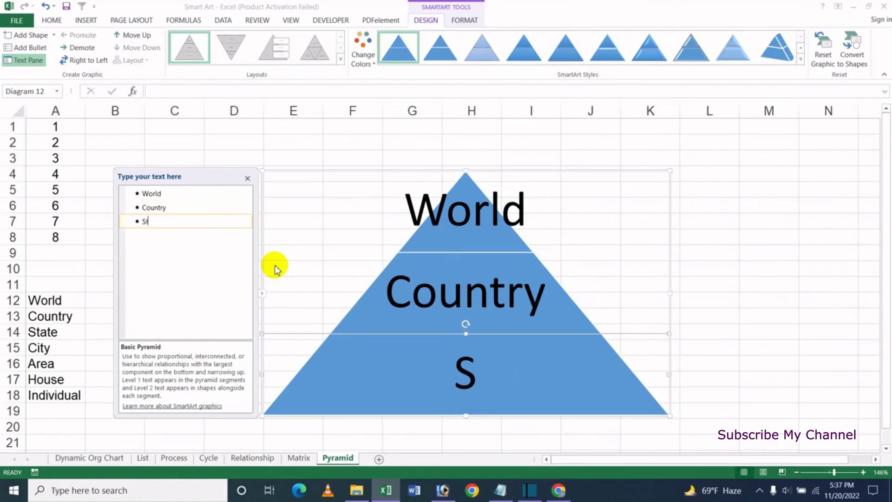
text(ate)
Step: Add a fourth level reading City below State, correcting its mistyped text, and an empty fifth level beneath it
key(Return)
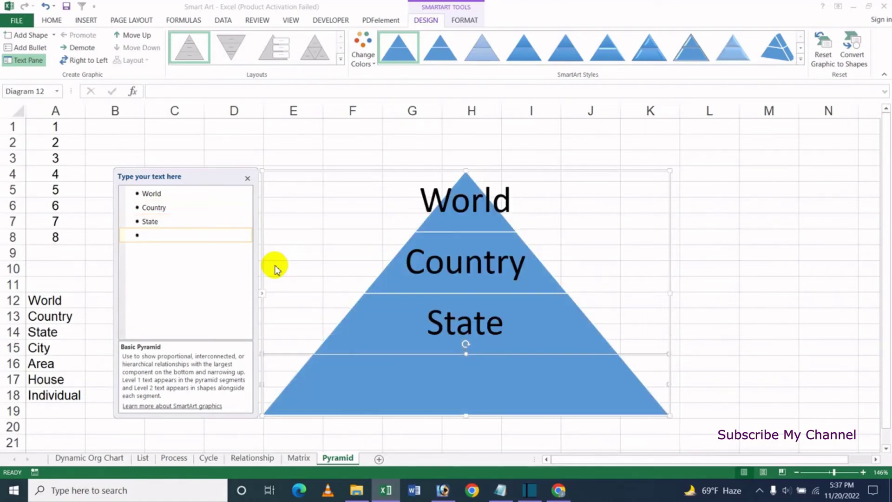
text(Starte)
key(BackSpace)
key(BackSpace)
text(e)
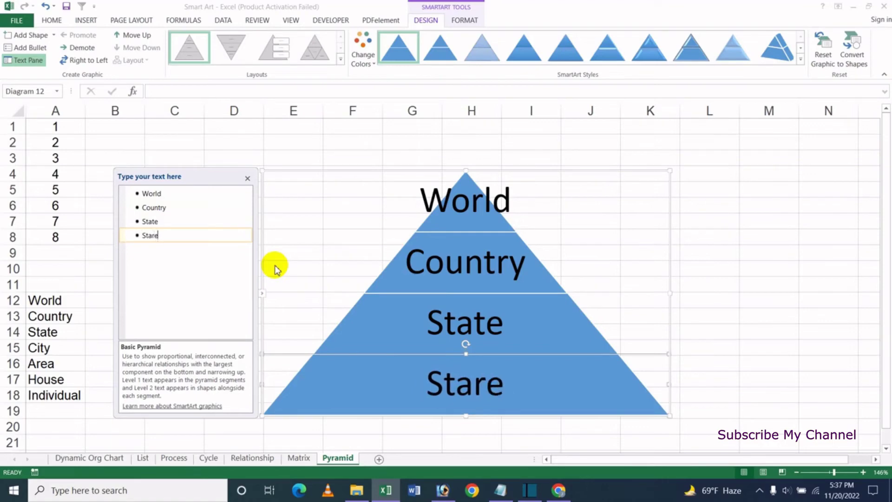
key(Return)
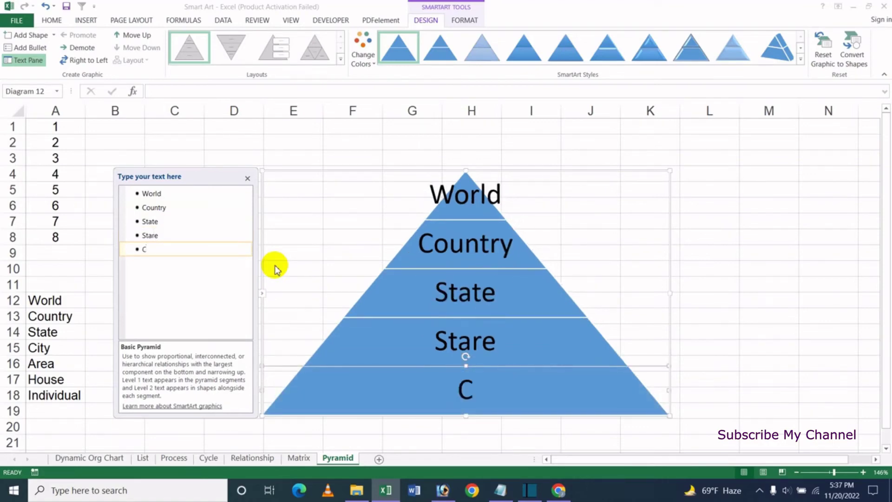
key(Up)
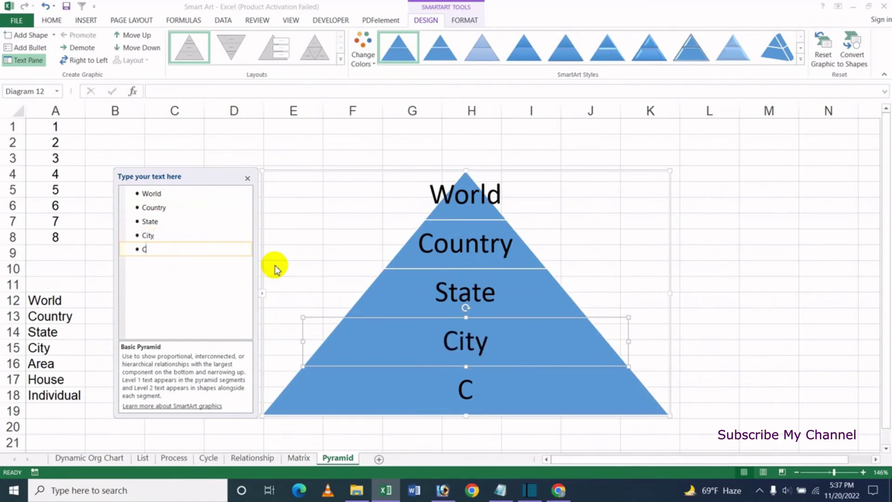
key(BackSpace)
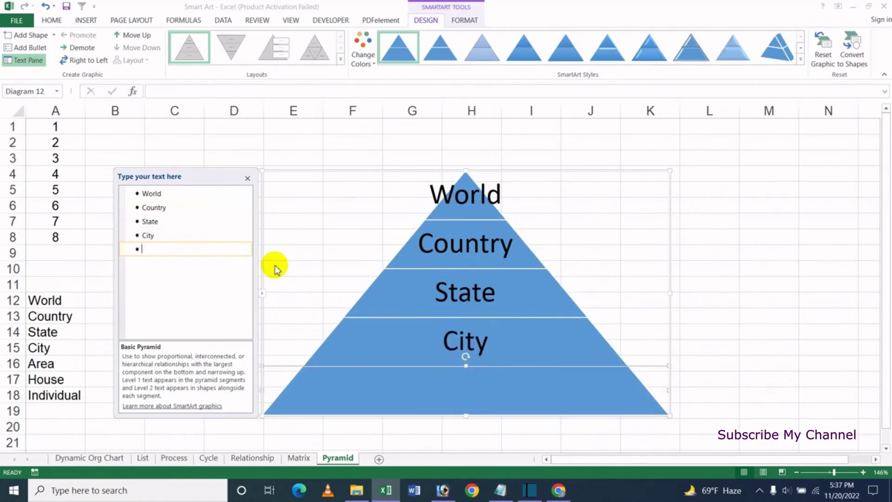
Step: Complete the lower pyramid levels with Area, House and Individual, one entry per level
key(Return)
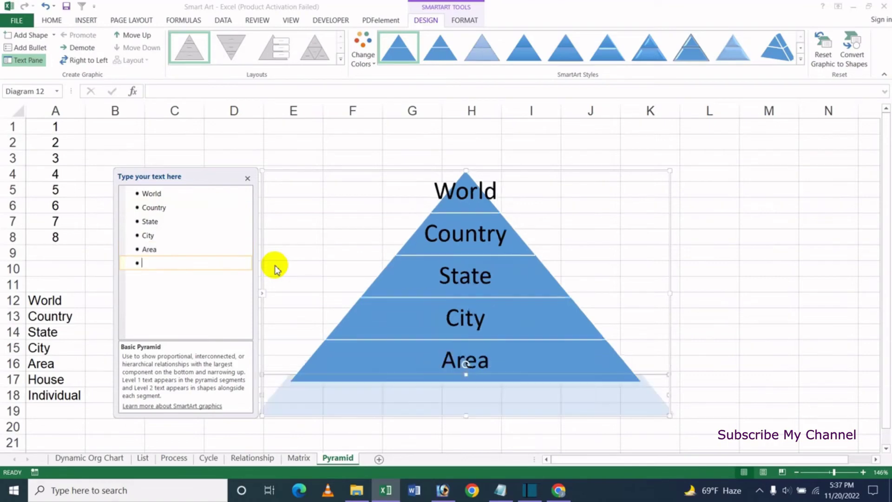
text(House)
key(Return)
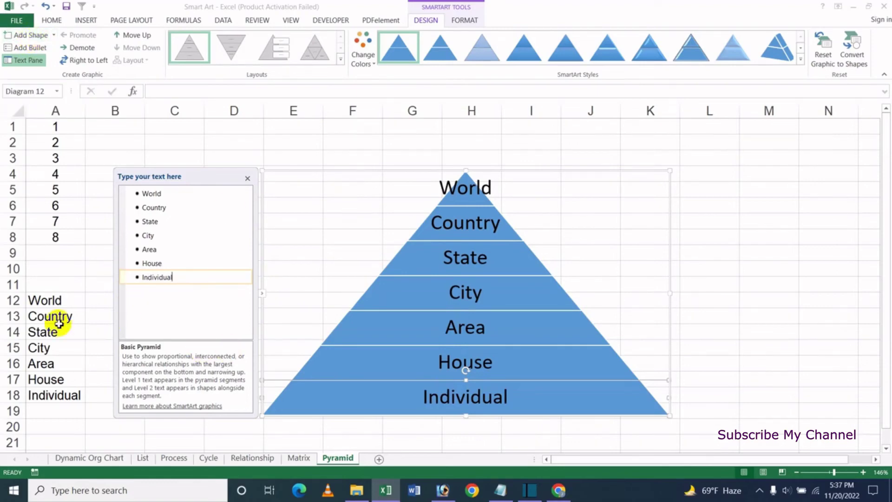
Step: Hide and redisplay the pyramid's text pane, and move the State level above Country and back to its place
click(493, 336)
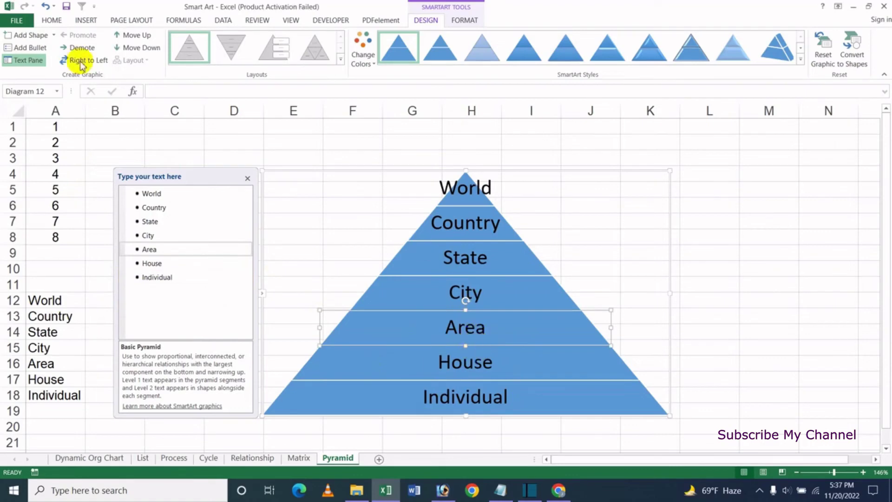
click(54, 35)
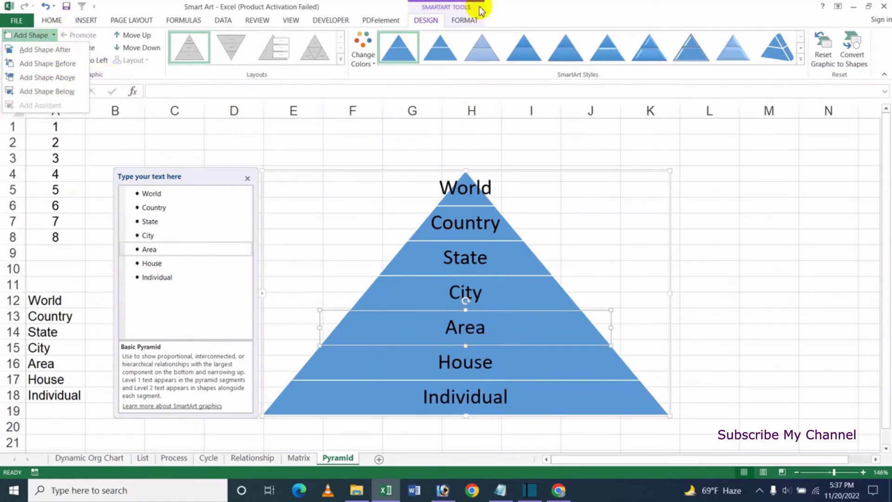
click(498, 8)
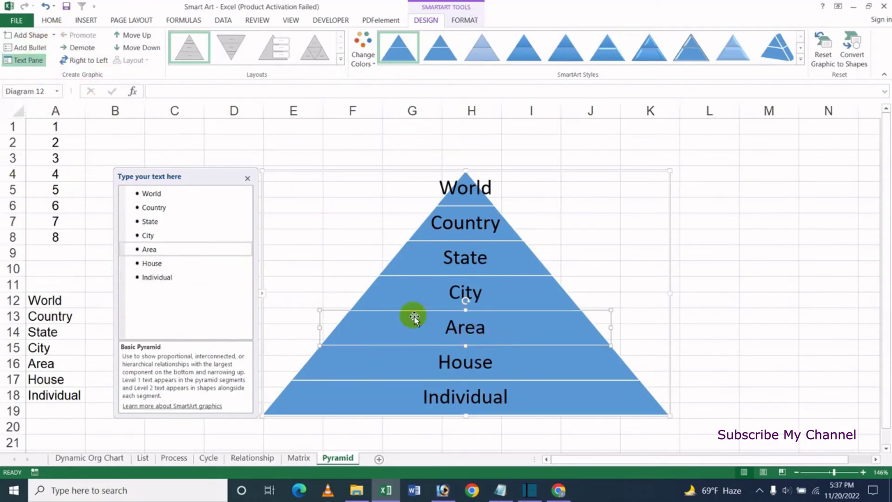
click(34, 65)
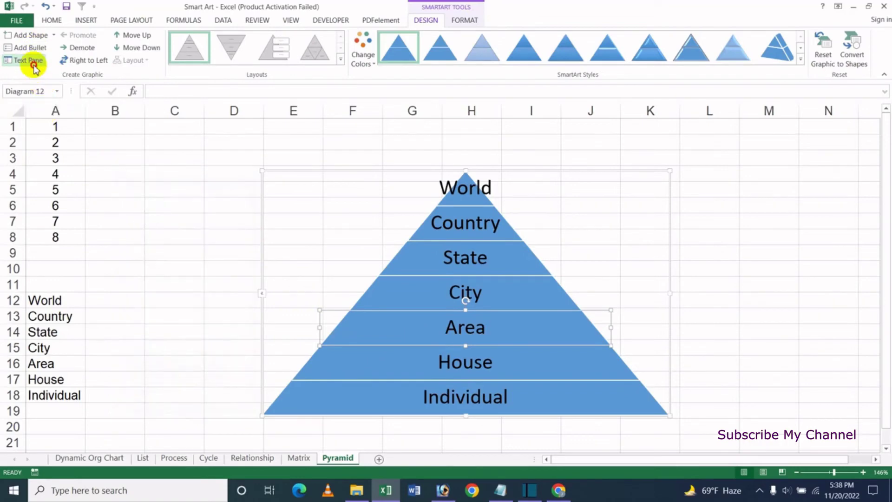
click(33, 62)
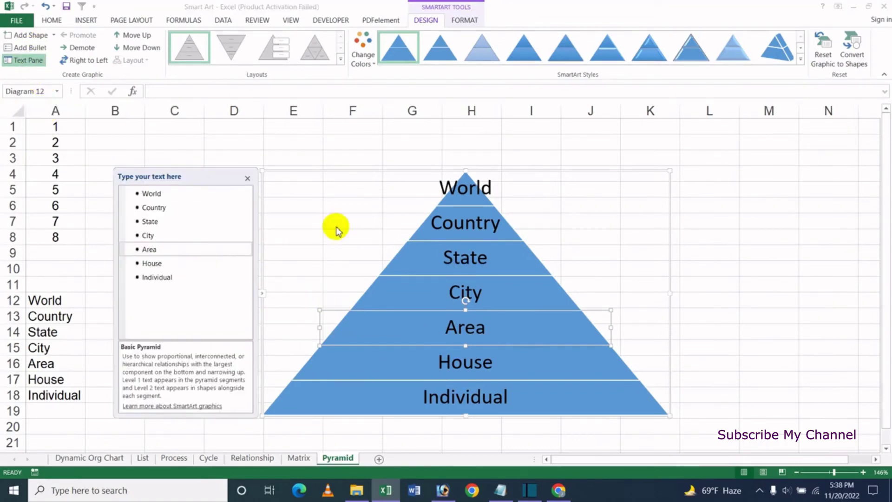
click(499, 257)
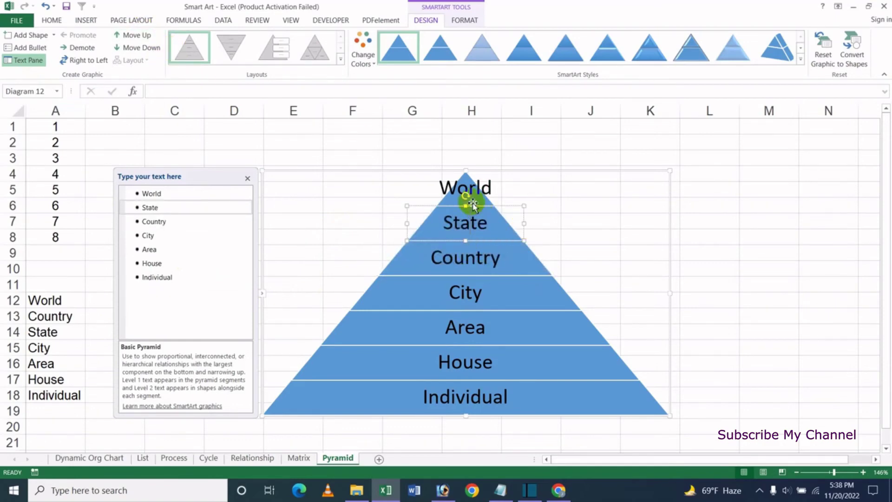
click(139, 47)
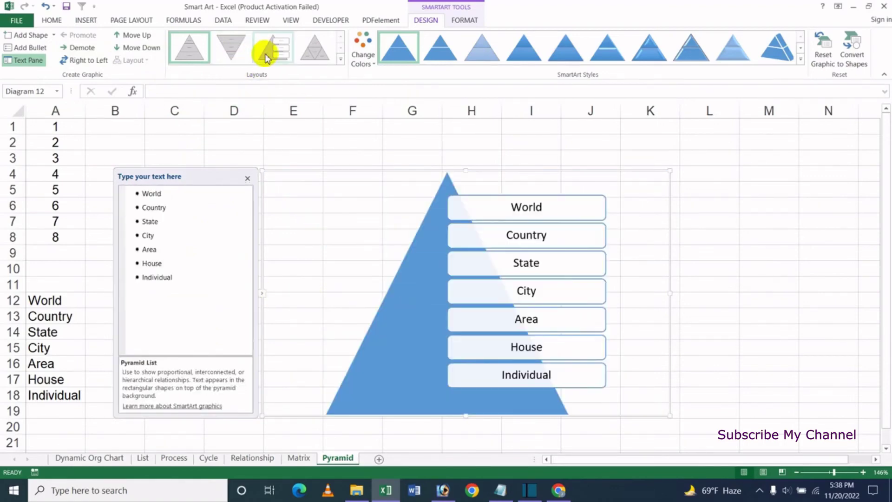
Step: Change the pyramid to the Inverted Pyramid layout with an orange Accent 2 dark-light-dark gradient and the fifth Best Match style
click(237, 48)
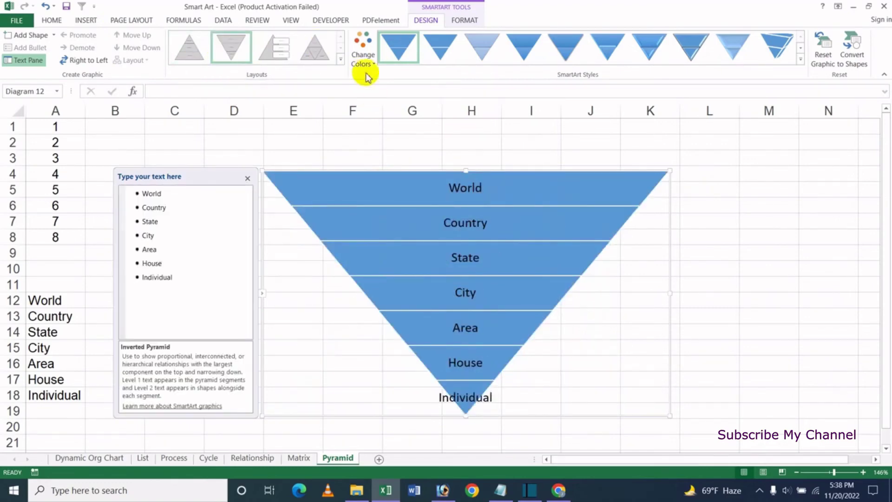
click(367, 58)
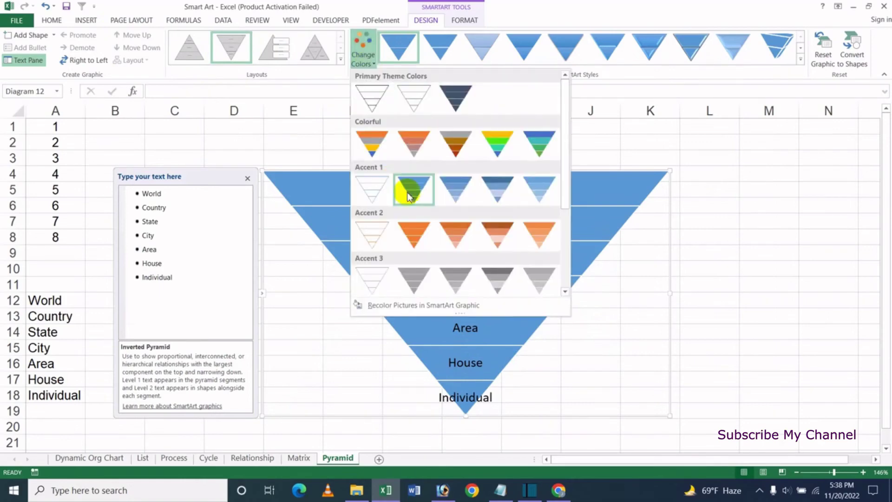
click(481, 229)
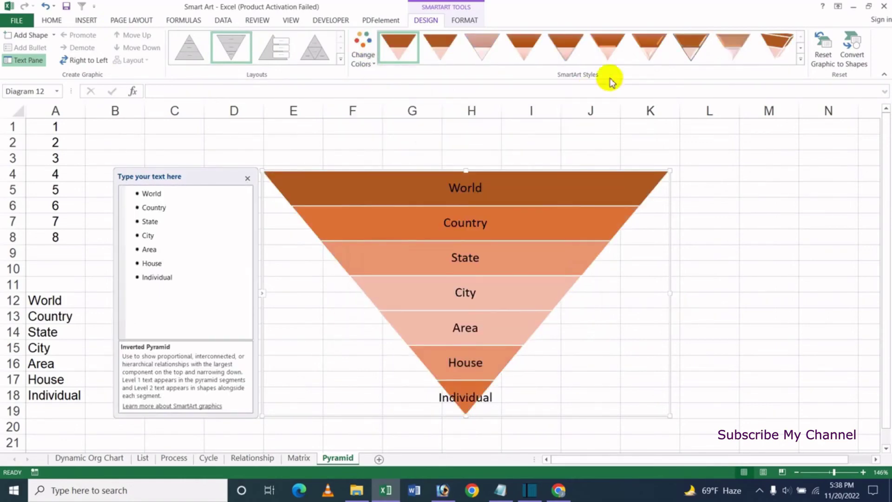
click(799, 62)
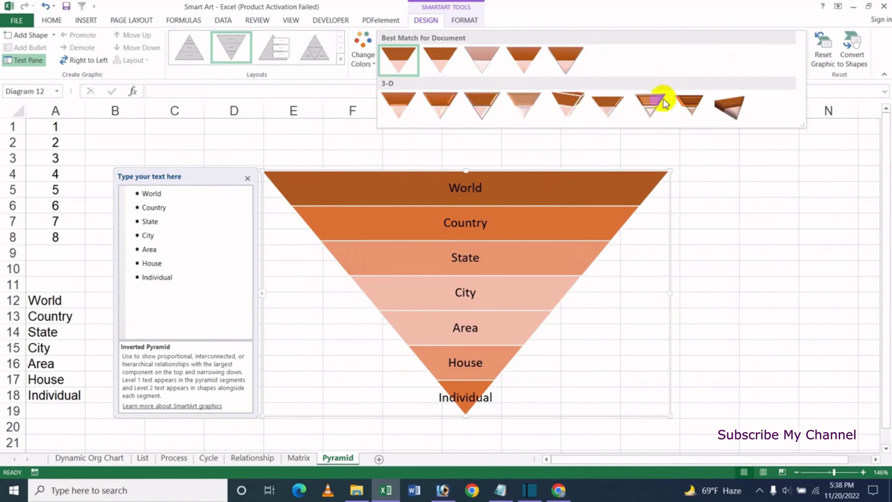
click(568, 65)
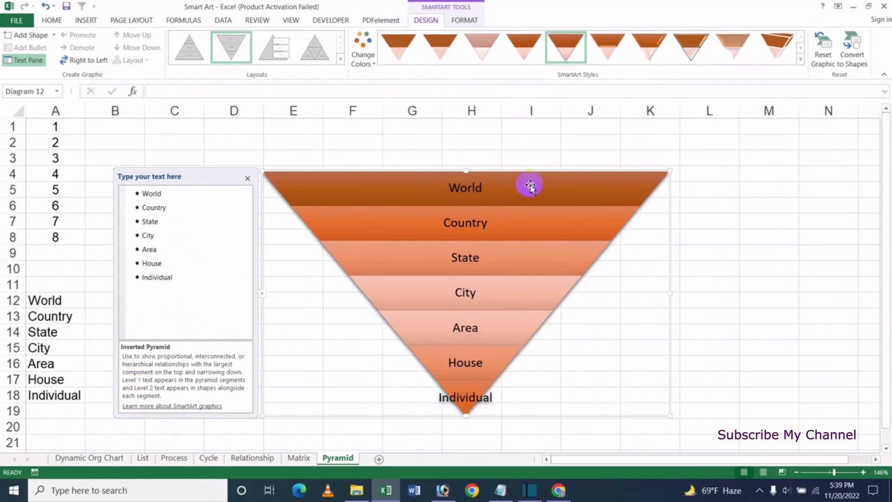
Step: Delete the inverted pyramid graphic and copy the list from World to Individual in A12:A18
key(Delete)
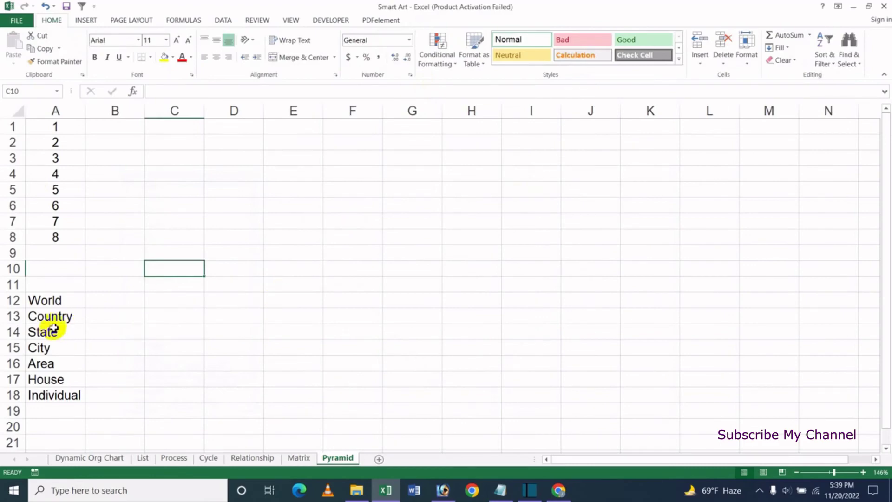
click(253, 300)
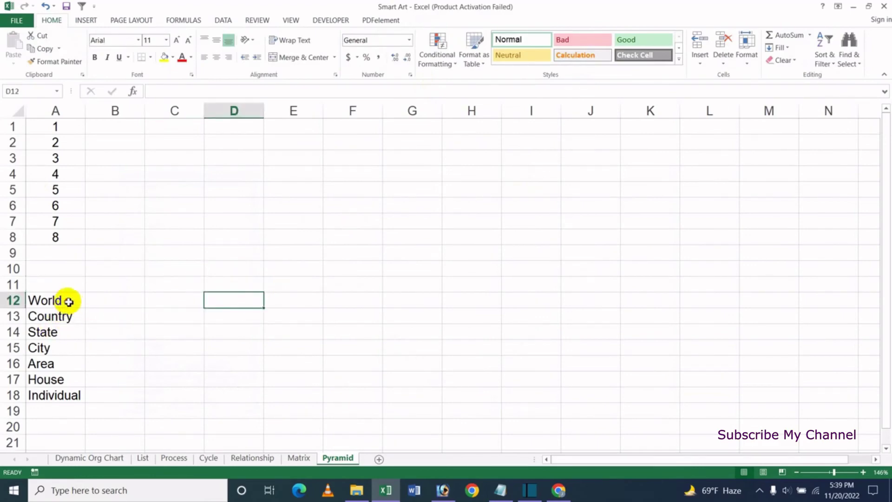
drag(69, 302, 69, 395)
key(ctrl+c)
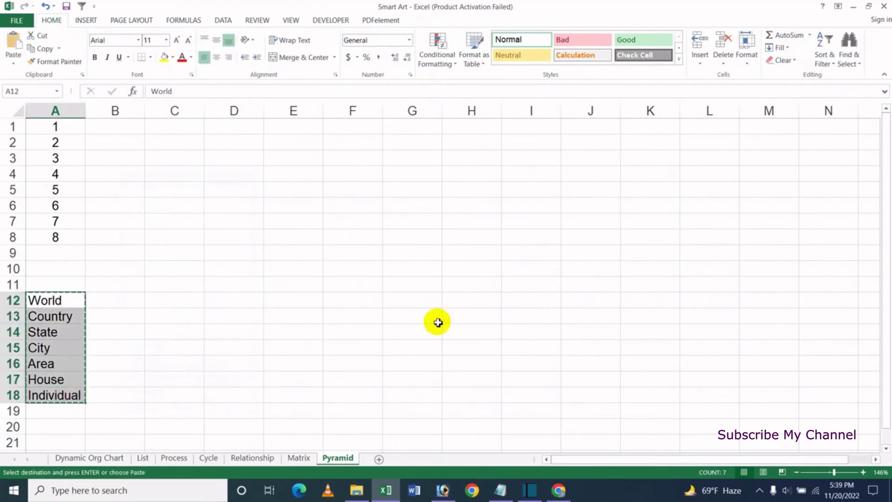
Step: Insert a Pyramid List SmartArt graphic on the Pyramid sheet
click(86, 20)
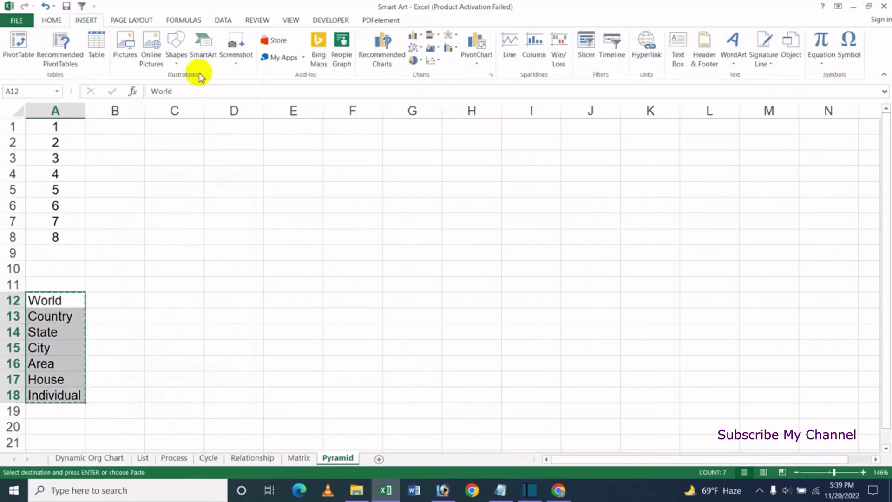
click(203, 43)
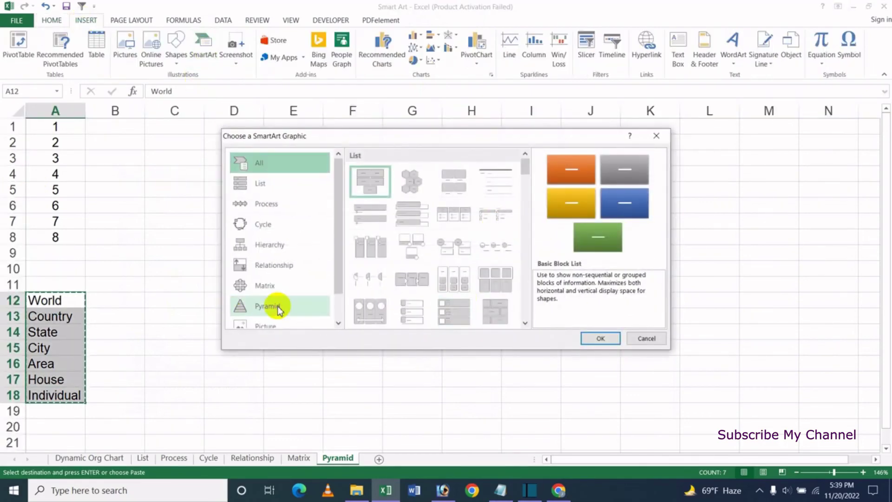
click(279, 309)
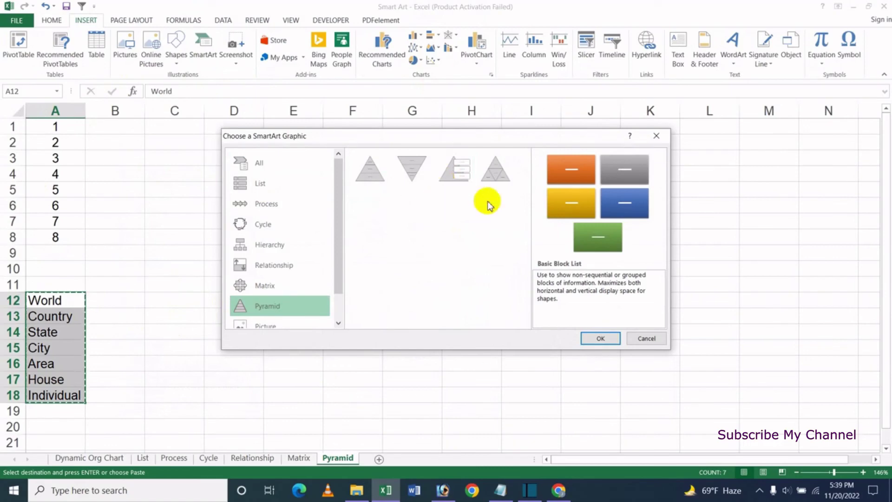
click(450, 175)
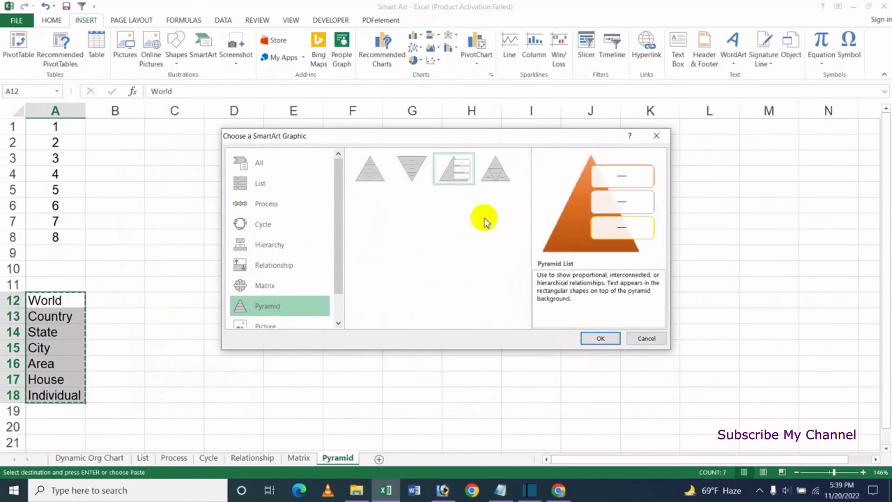
click(597, 345)
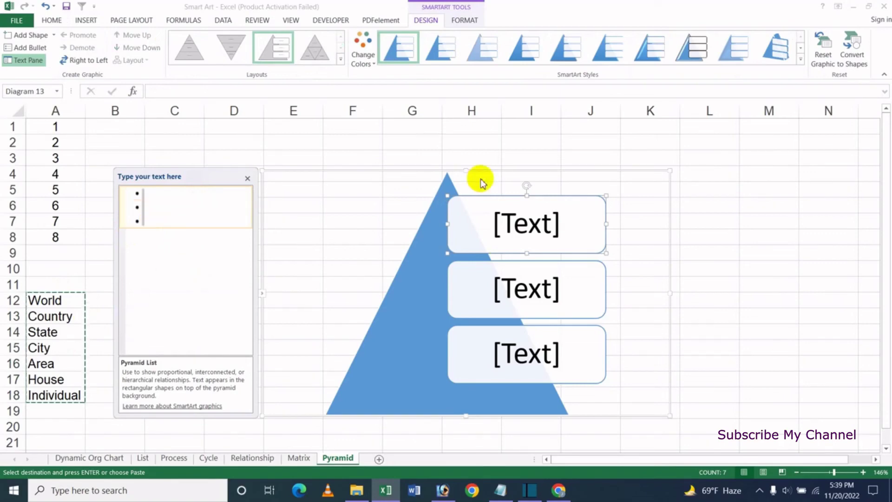
Step: Replace the graphic's placeholder entries with the copied World to Individual list, keeping the Pyramid List layout
key(Delete)
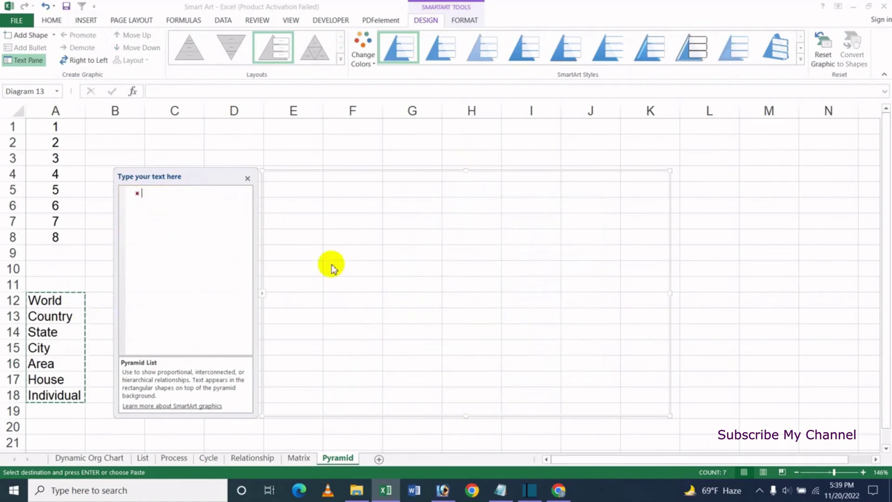
key(ctrl+v)
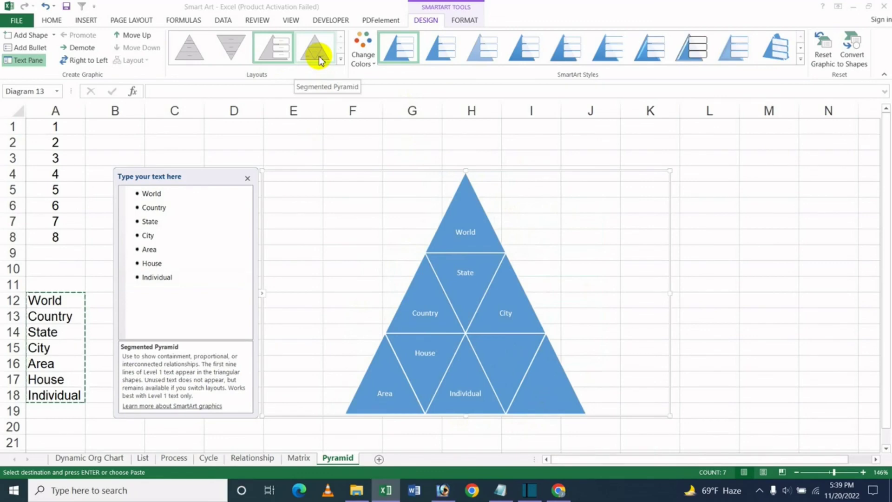
click(280, 53)
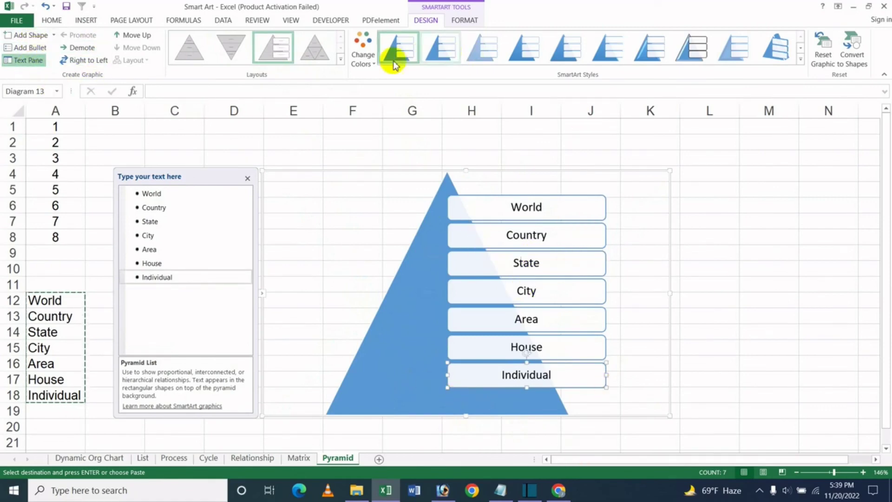
Step: Recolour the pyramid list with the yellow Colorful variation, apply the fourth Best Match style, and show its formatting options
click(363, 52)
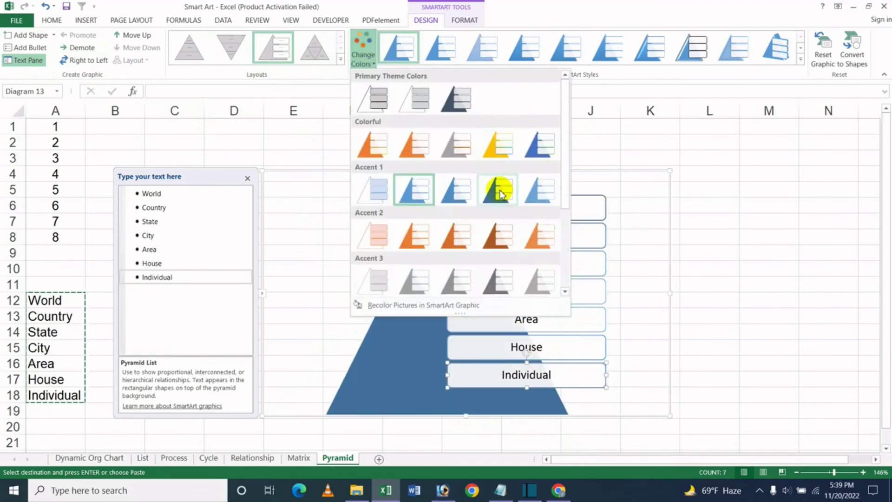
click(498, 145)
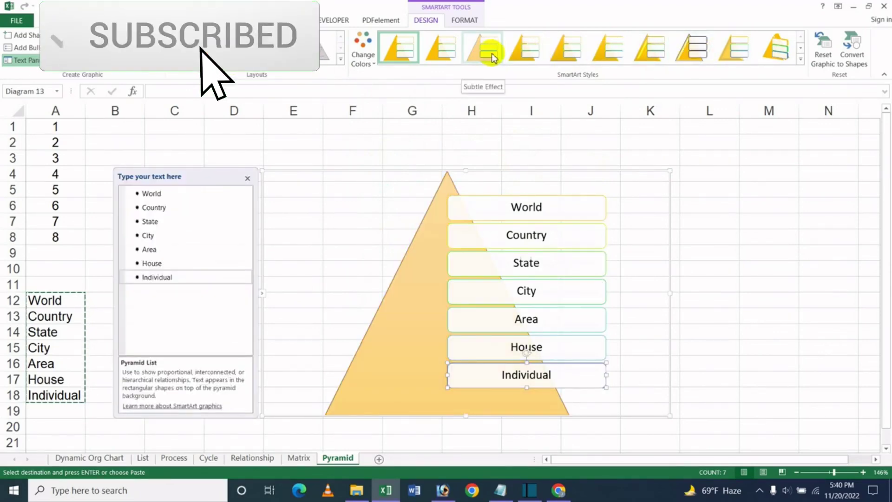
click(528, 51)
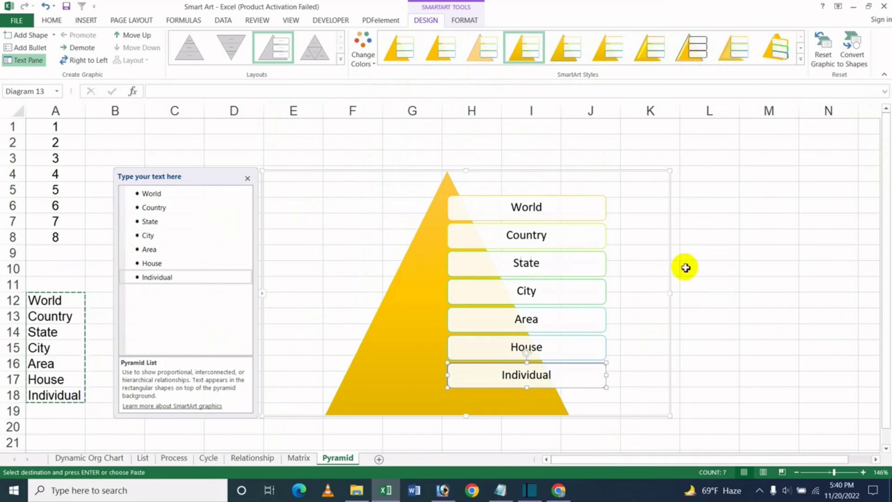
click(466, 20)
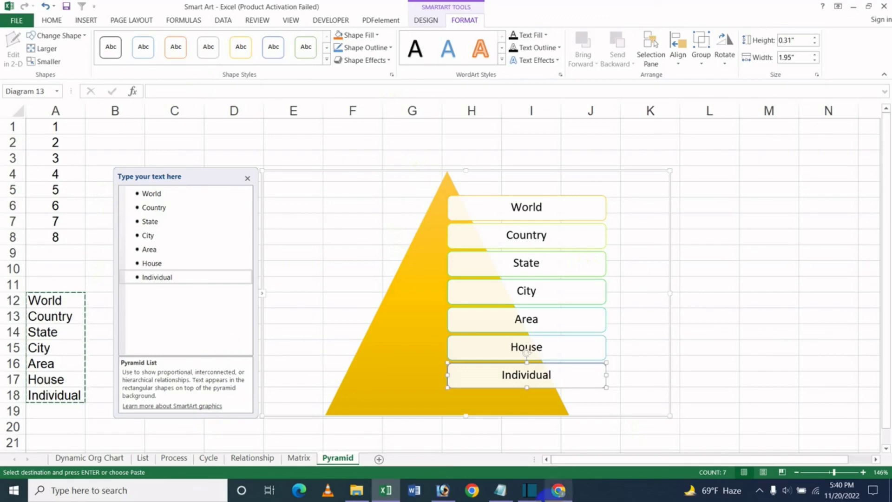
Step: Switch to Chrome and look through the recent uploads on the JK Update Technology YouTube channel, checking back briefly on the Excel pyramid
click(566, 498)
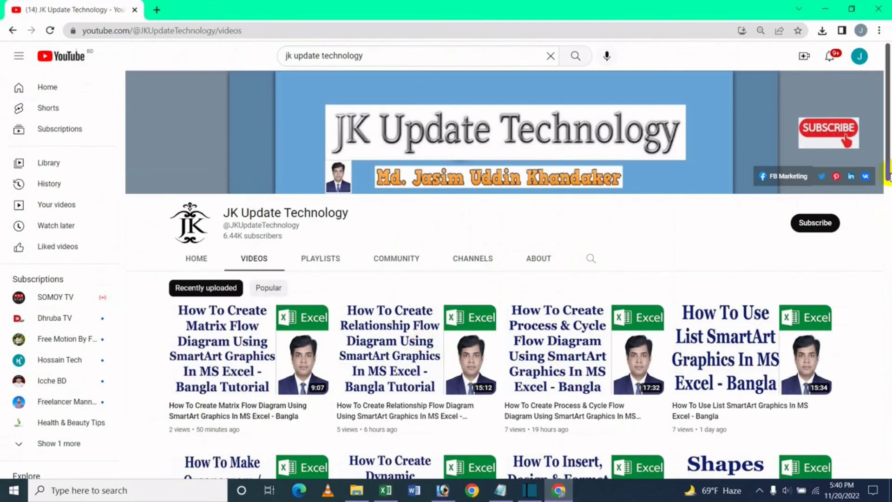
drag(889, 182, 888, 222)
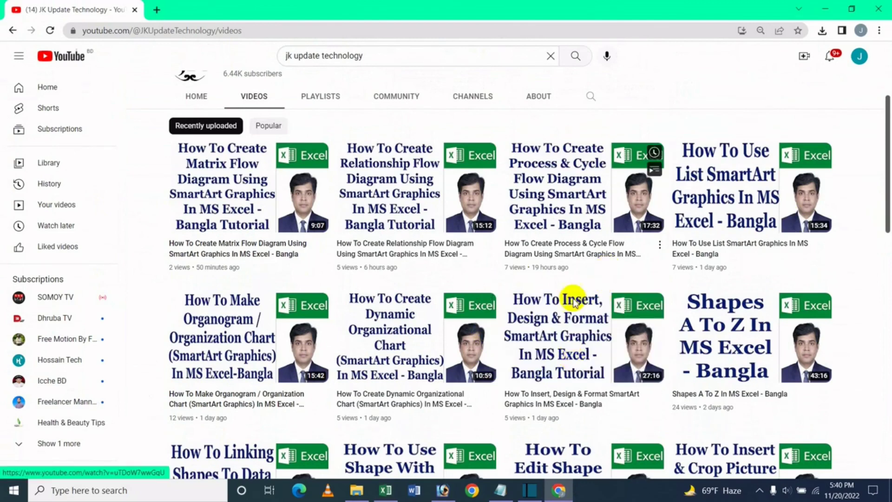
mouse_move(720, 358)
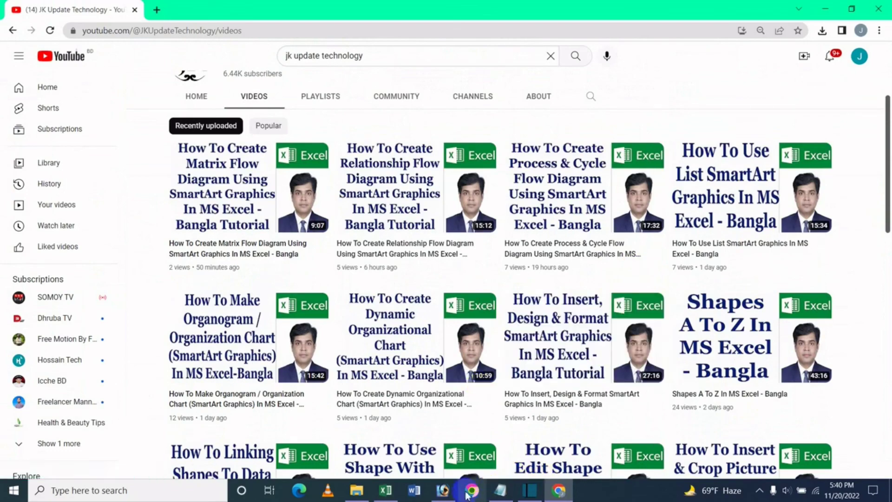
click(386, 490)
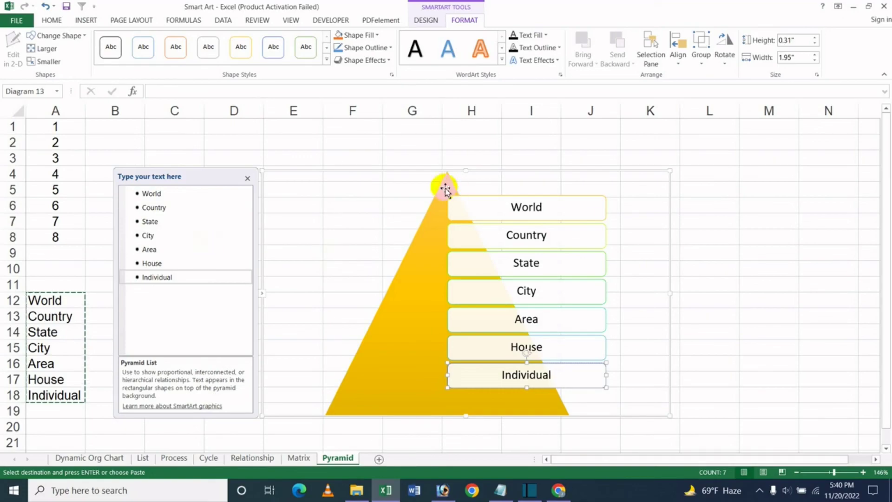
click(559, 490)
drag(888, 167, 877, 115)
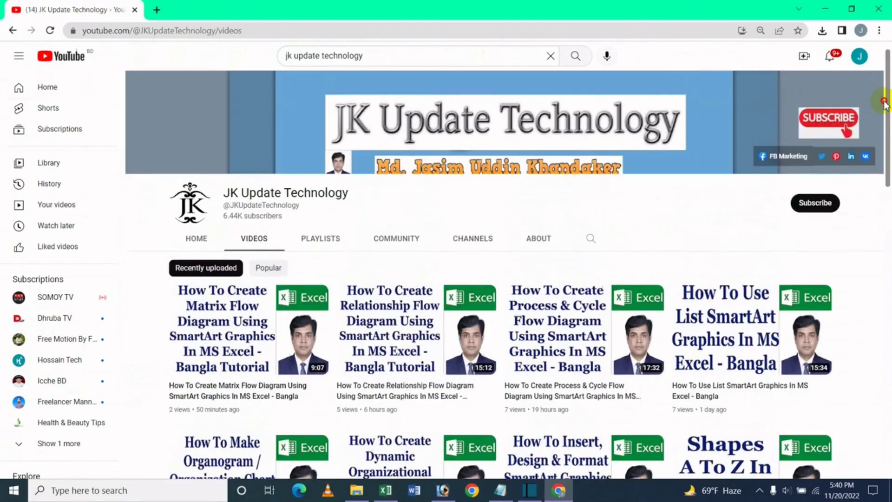